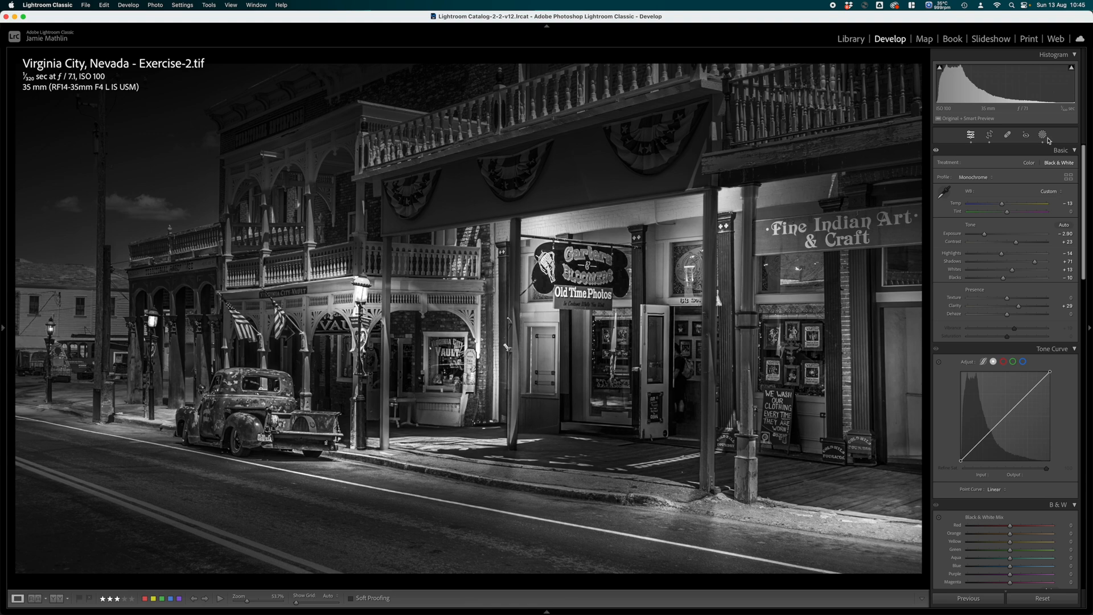
Switch the photo's treatment to Color, set vibrance to +61 and raise the saturation.
click(1029, 163)
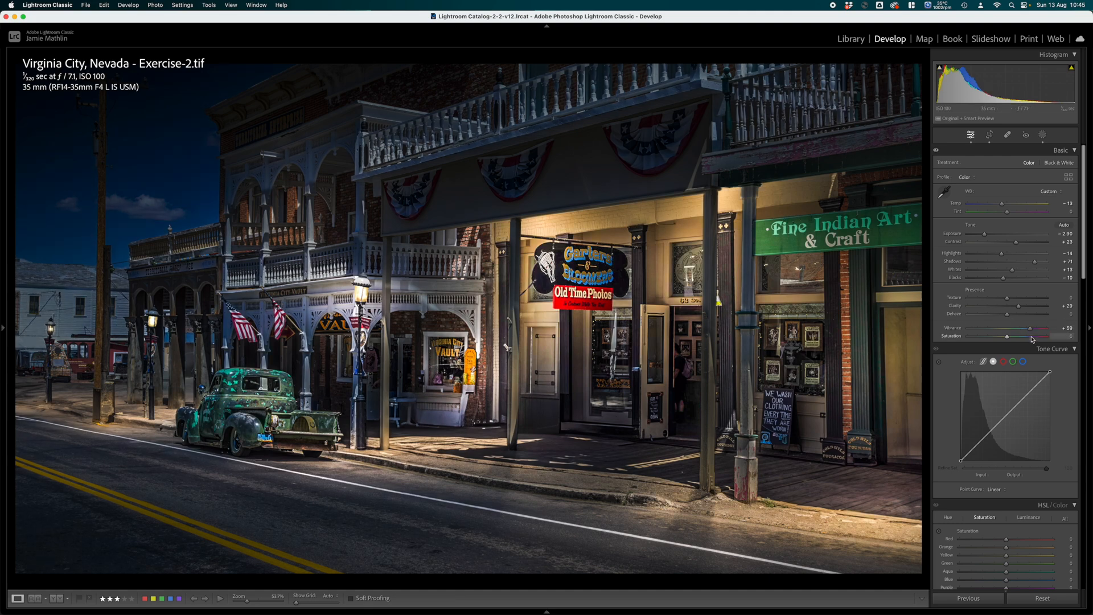
mouse_move(1031, 332)
mouse_down()
mouse_move(1009, 339)
mouse_move(1018, 338)
mouse_up()
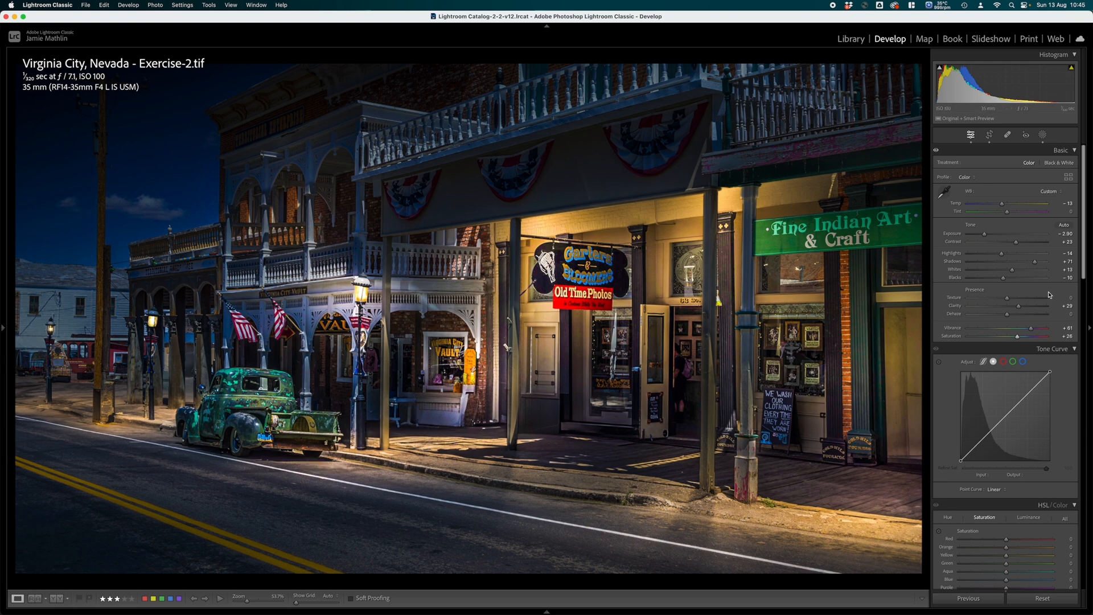
click(1019, 338)
drag(1018, 338, 1020, 338)
Convert the photo to Black & White and set clarity to −30.
click(1059, 163)
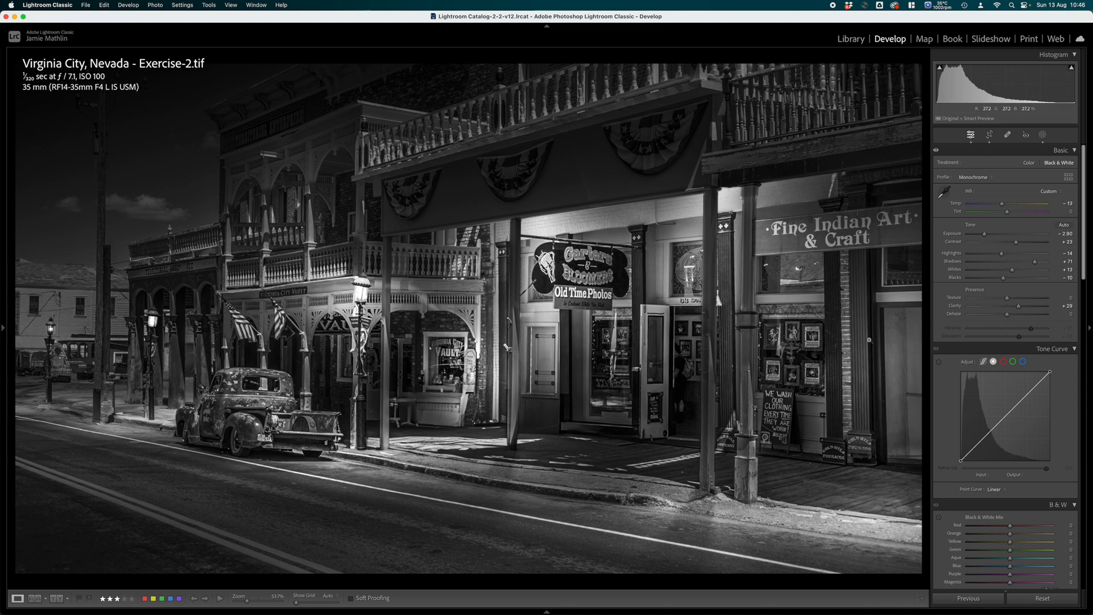
click(998, 308)
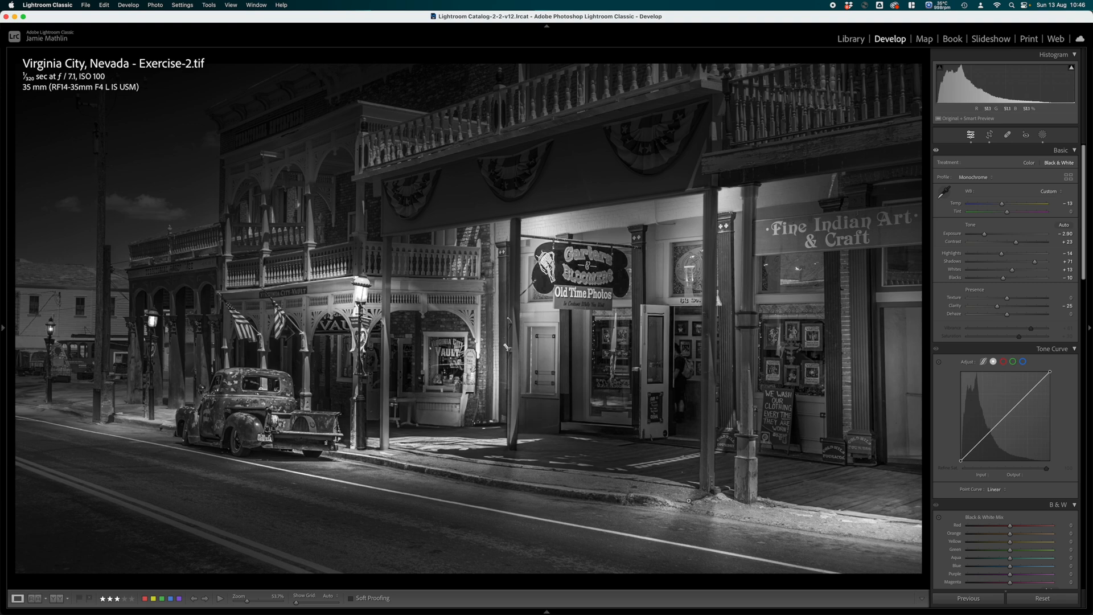
click(1018, 308)
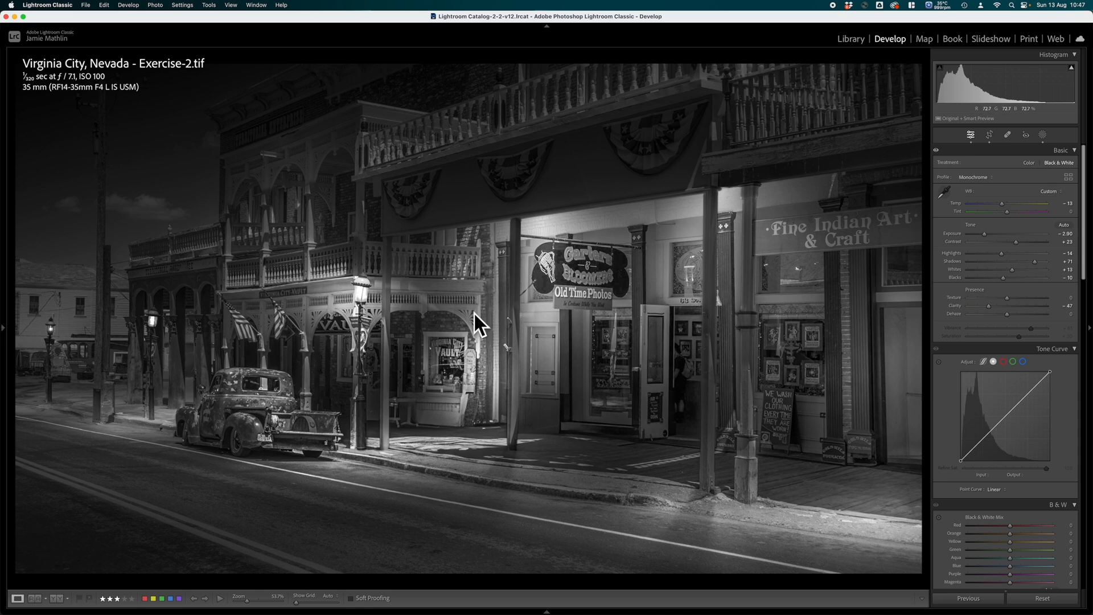
drag(988, 306, 995, 307)
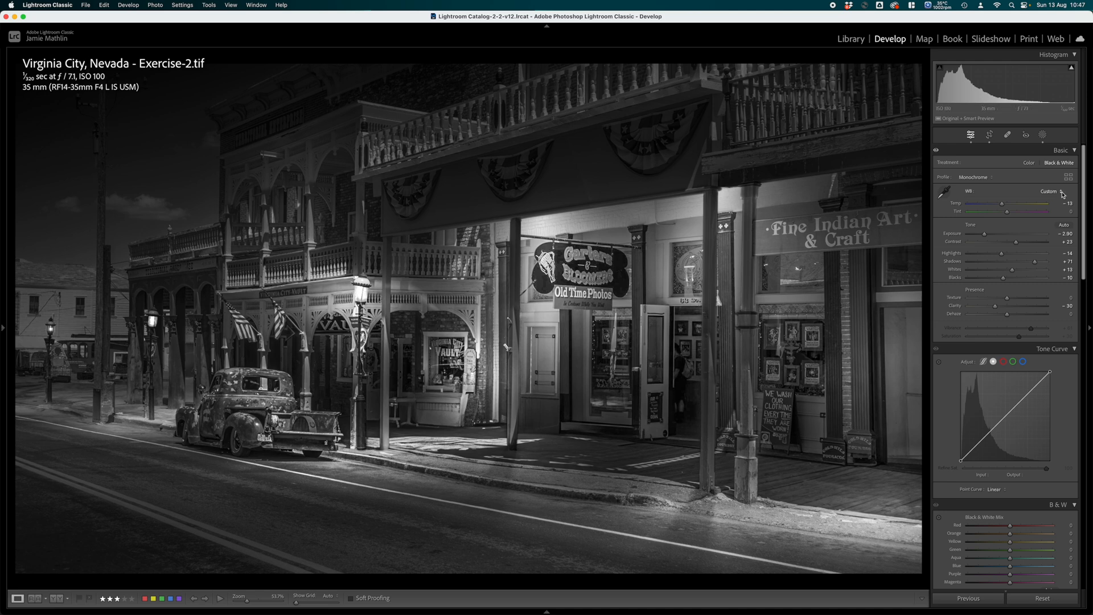
Lower the highlights of the monochrome photo and set contrast to +41 and exposure to −2.65.
click(993, 256)
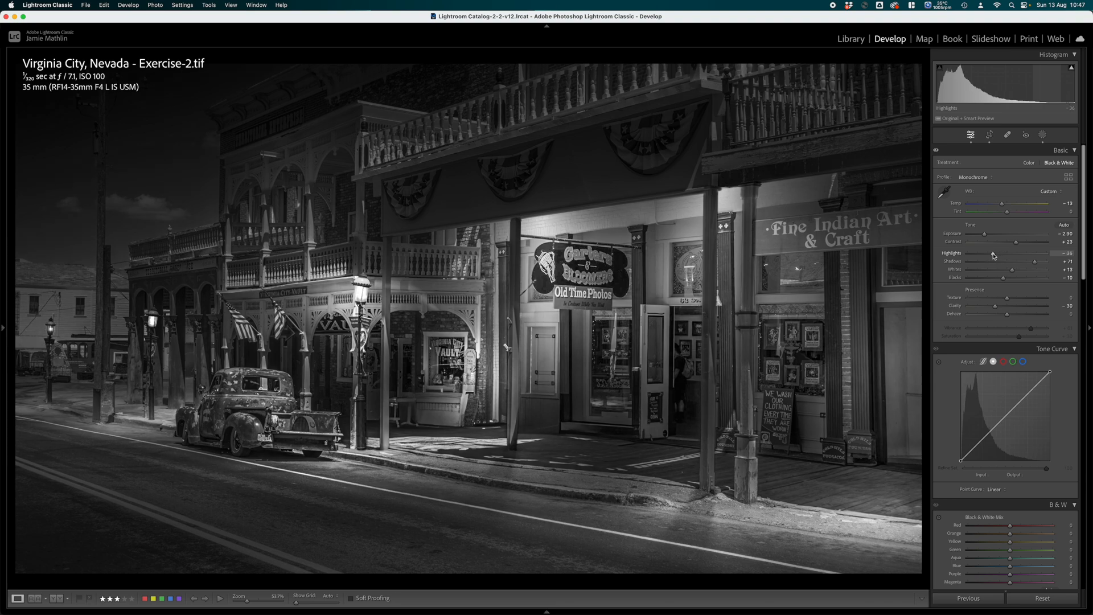
click(1023, 243)
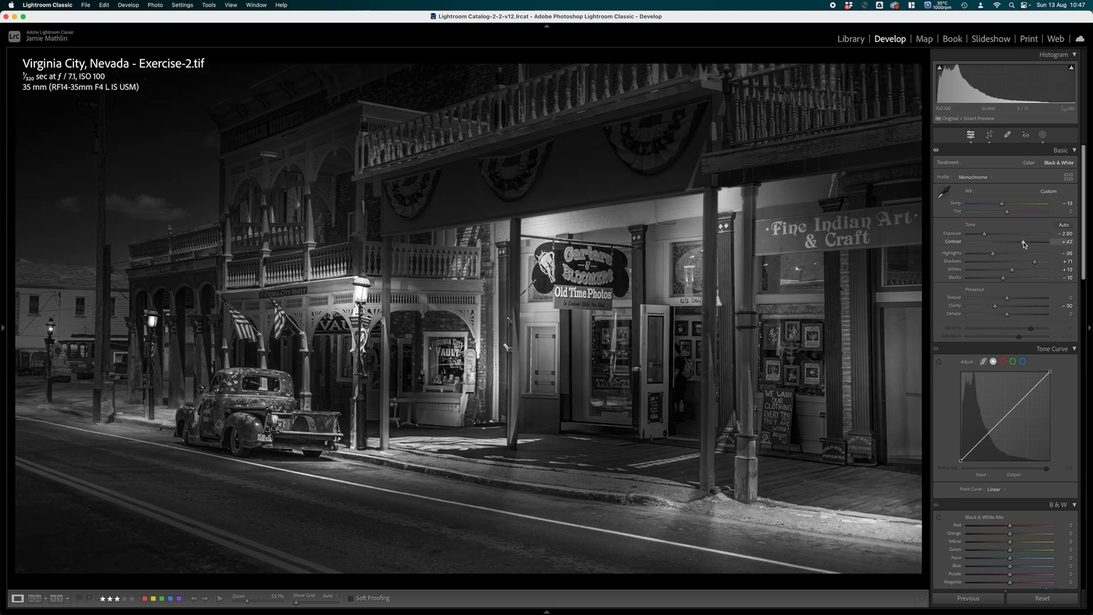
click(1024, 243)
click(986, 235)
click(987, 234)
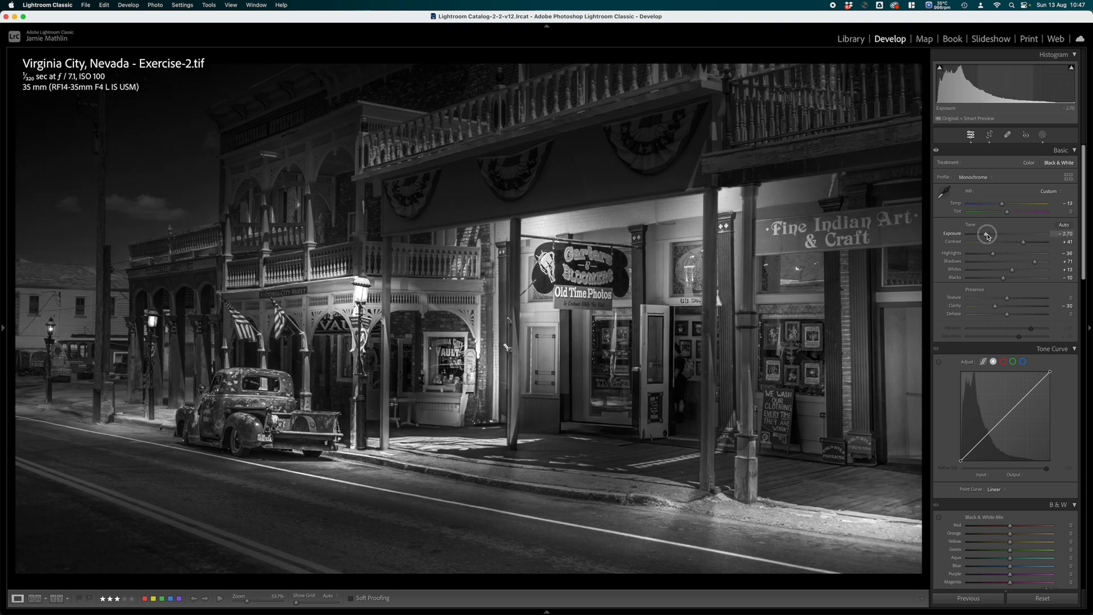
Refine the photo's tone with highlights at −65, whites at −2 and exposure at −2.35.
click(981, 254)
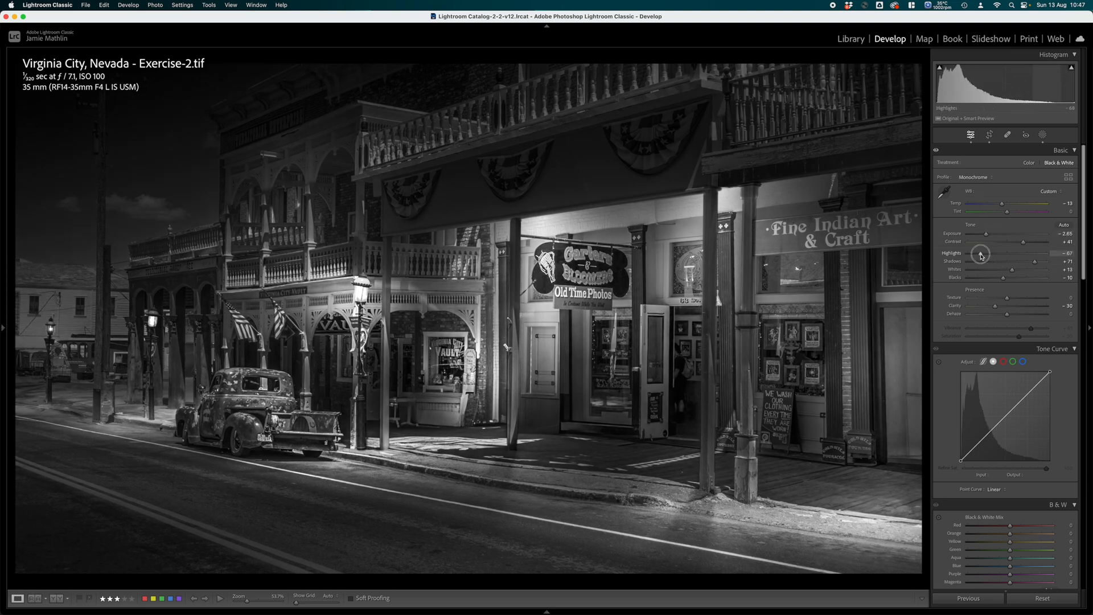
drag(980, 256, 983, 256)
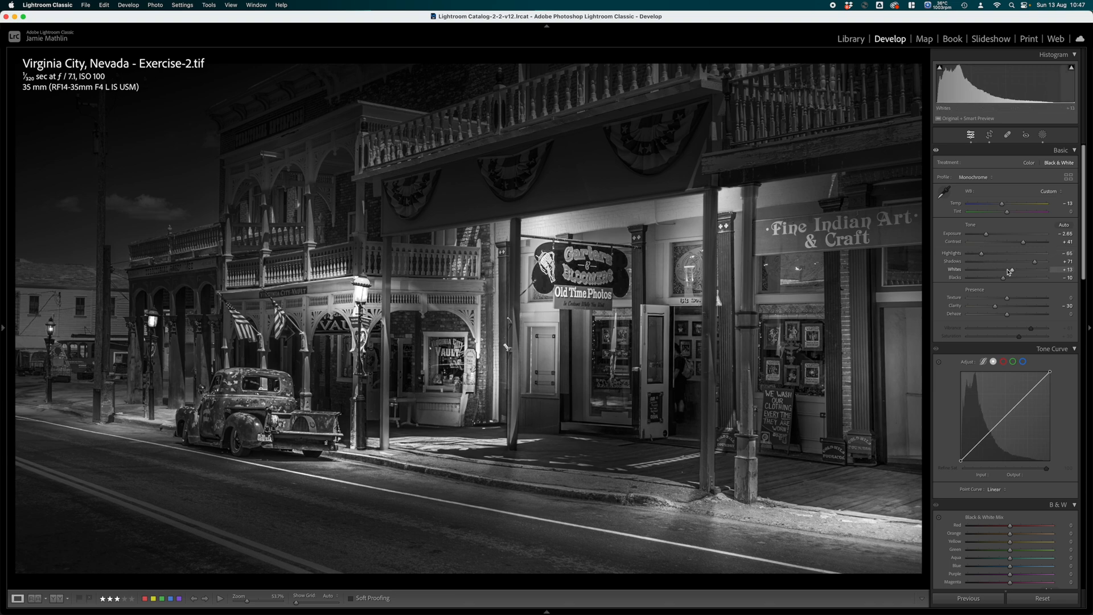
drag(1011, 271, 1006, 272)
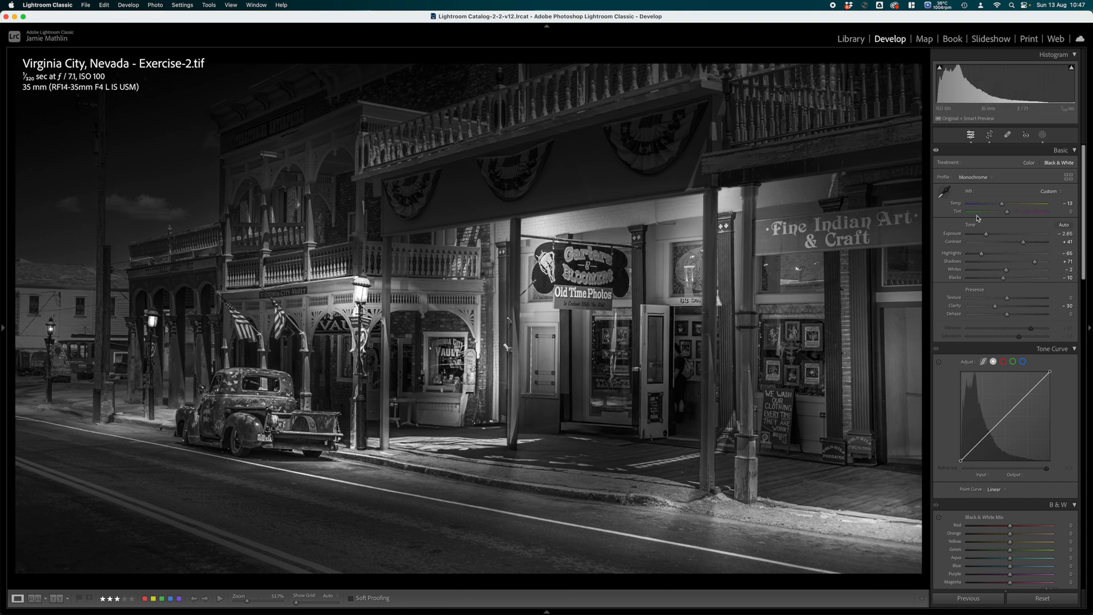
drag(986, 234, 989, 235)
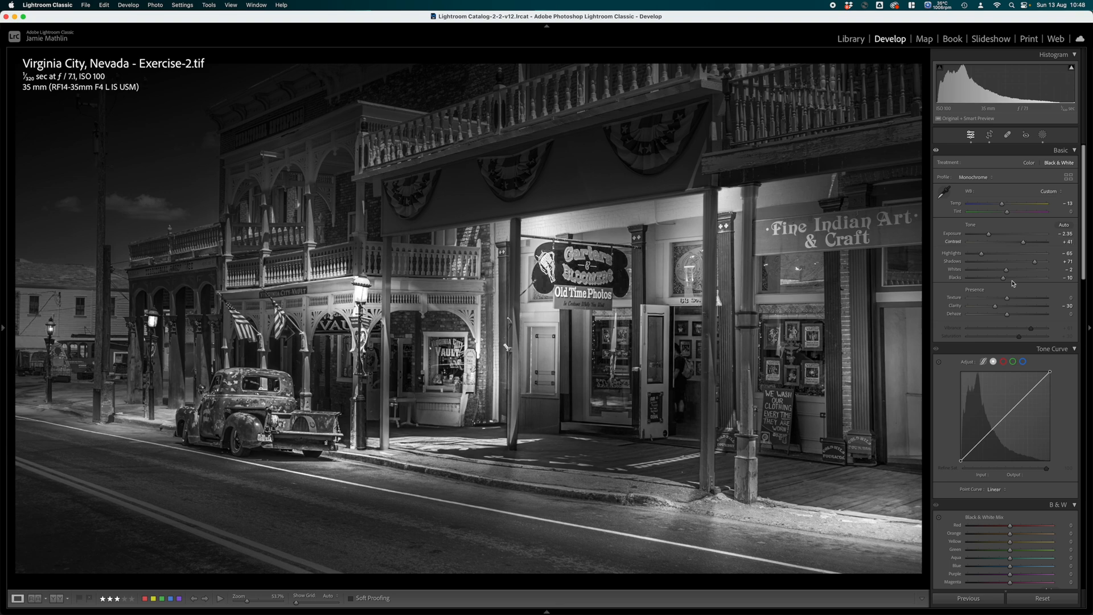
Try darker and lighter yellows in the Black & White Mix and settle the Yellow value at −19.
scroll(1017, 412, down, 4)
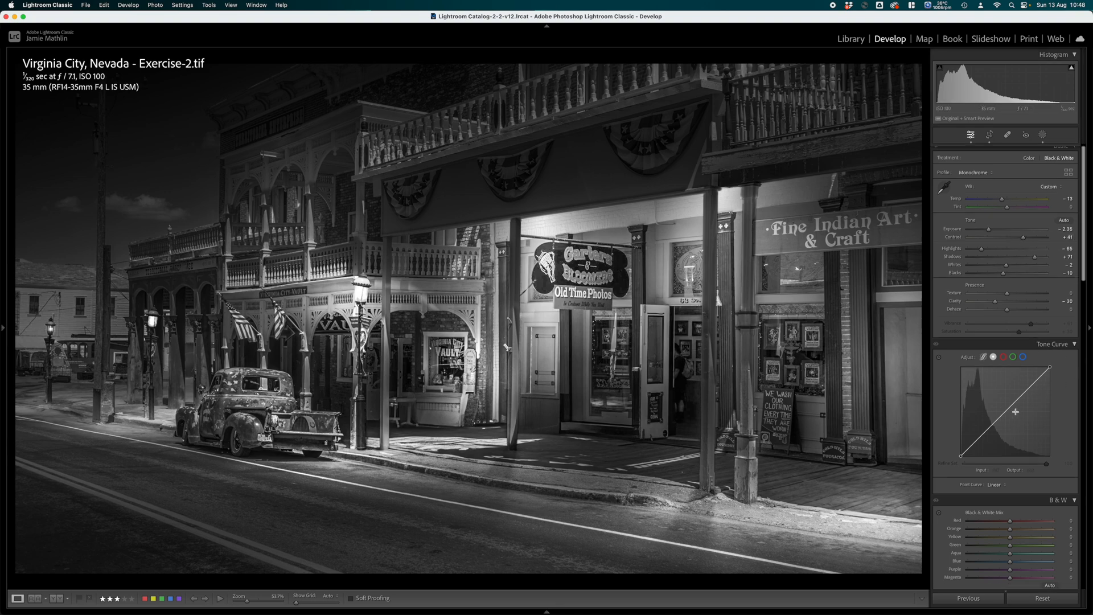
scroll(1016, 414, down, 5)
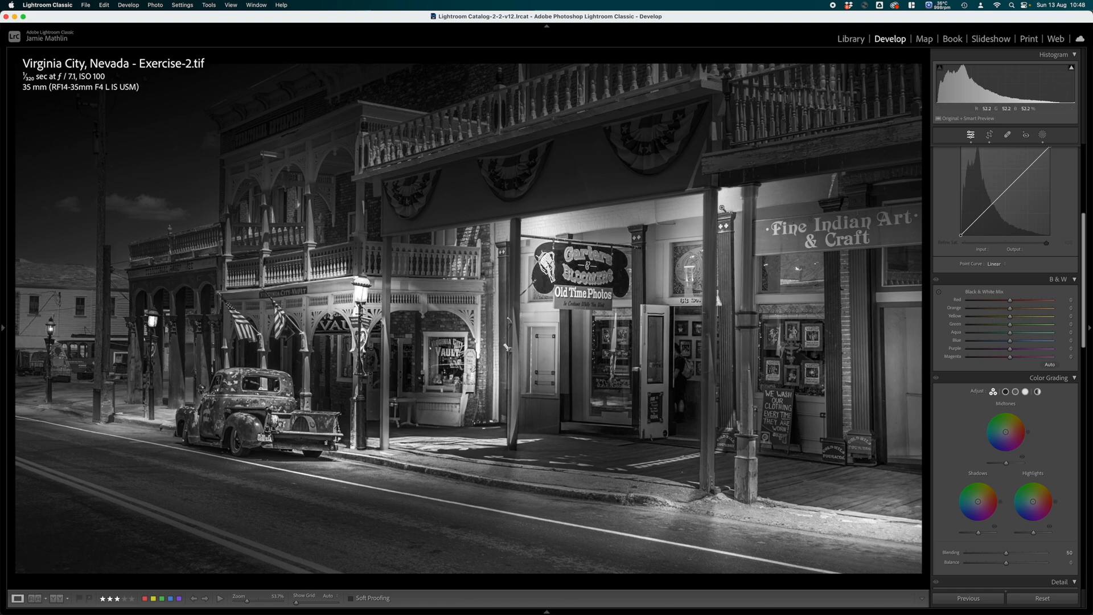
click(989, 318)
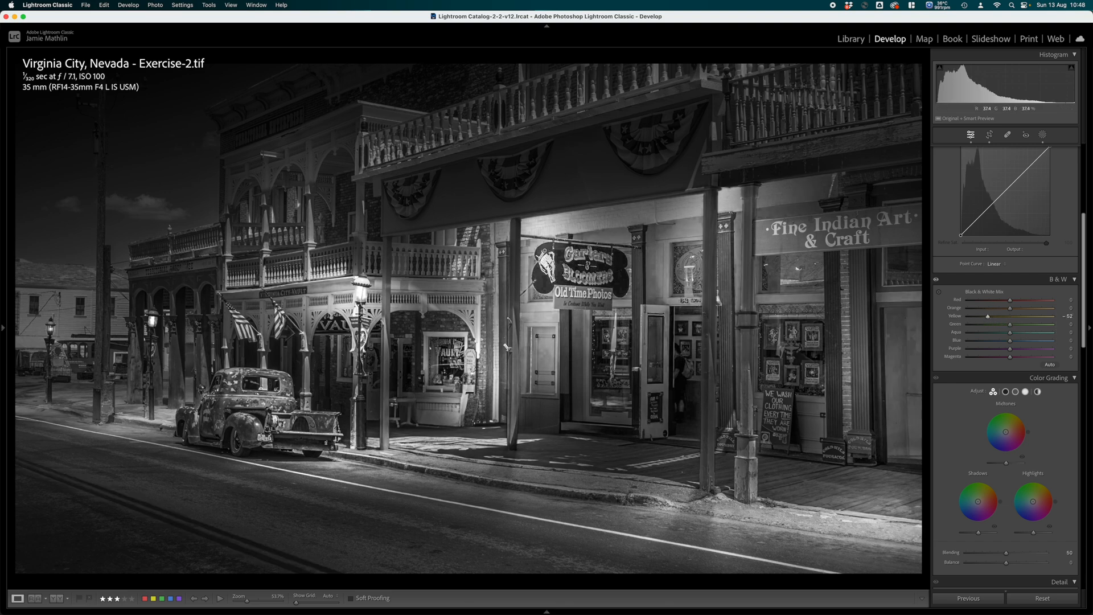
click(1034, 316)
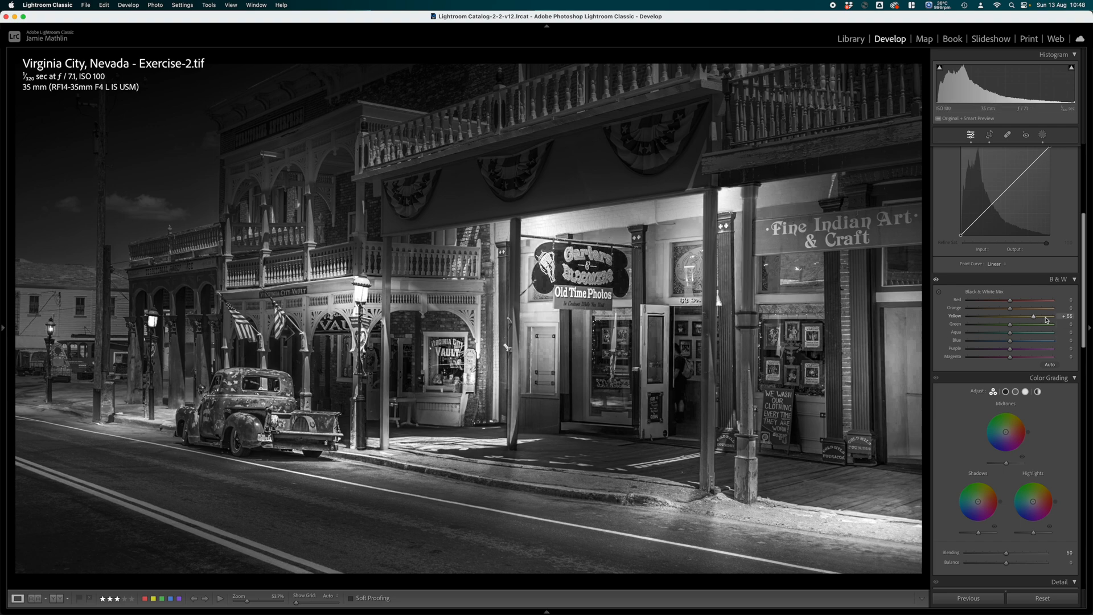
click(970, 317)
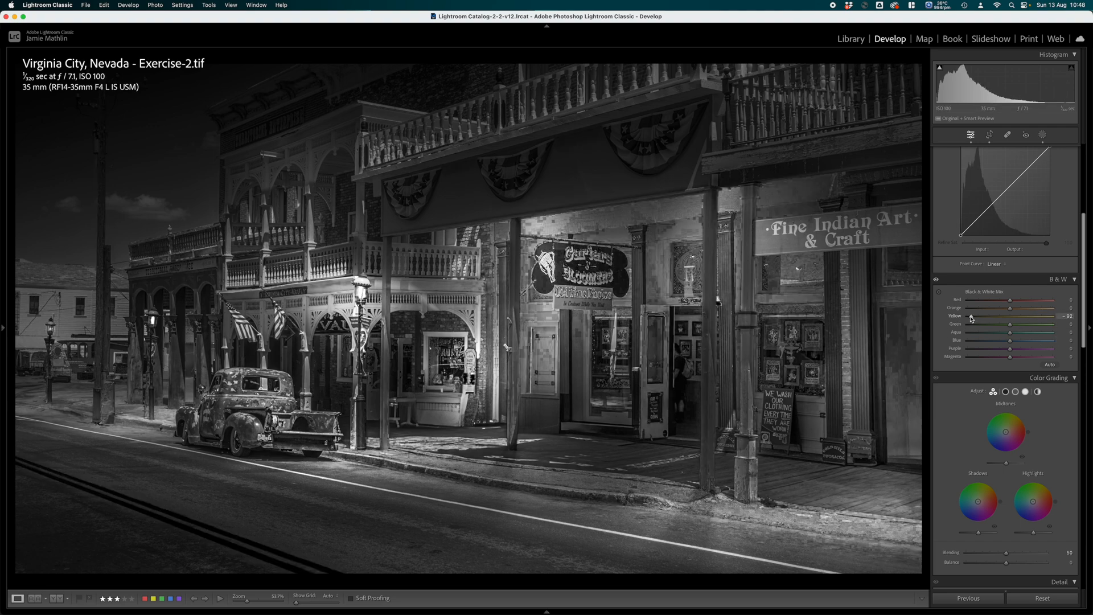
click(1008, 317)
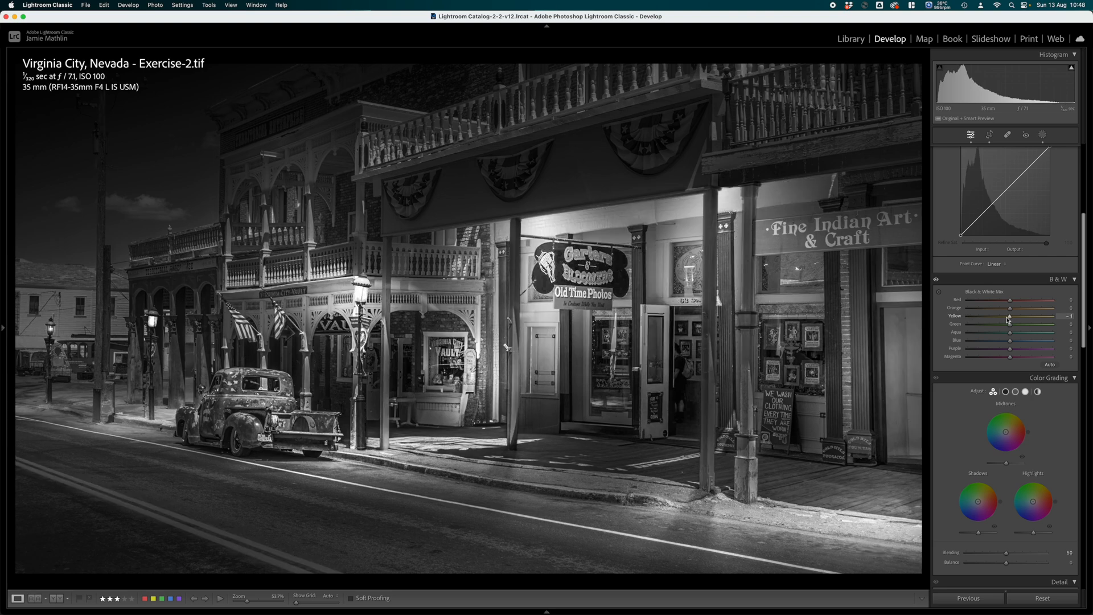
click(1005, 318)
drag(1006, 318, 1002, 316)
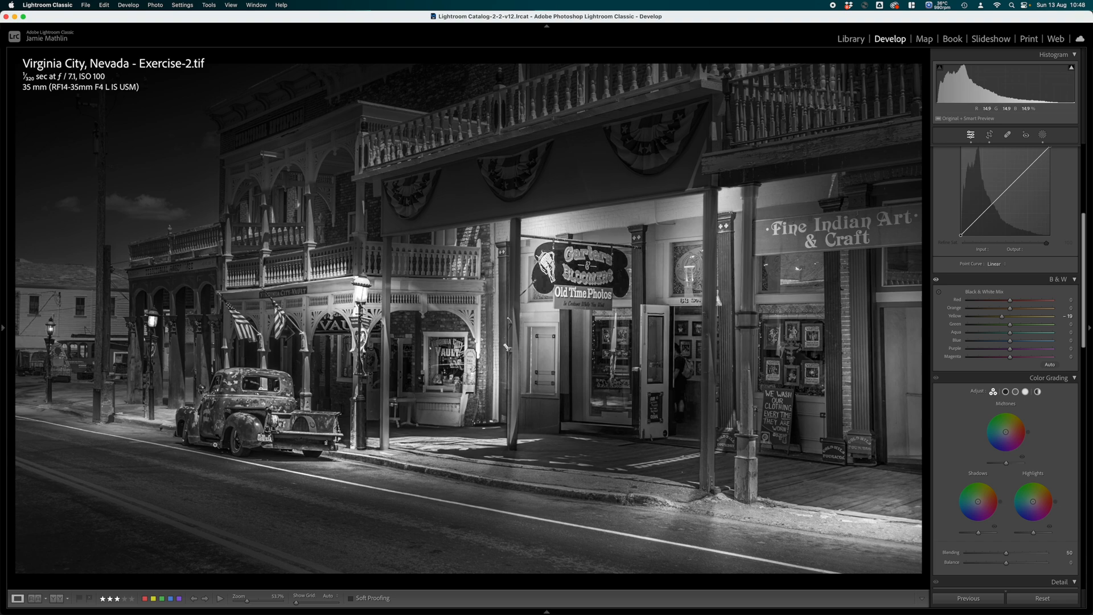
Set Green to +22 and Blue to −22 in the Black & White Mix.
click(1030, 325)
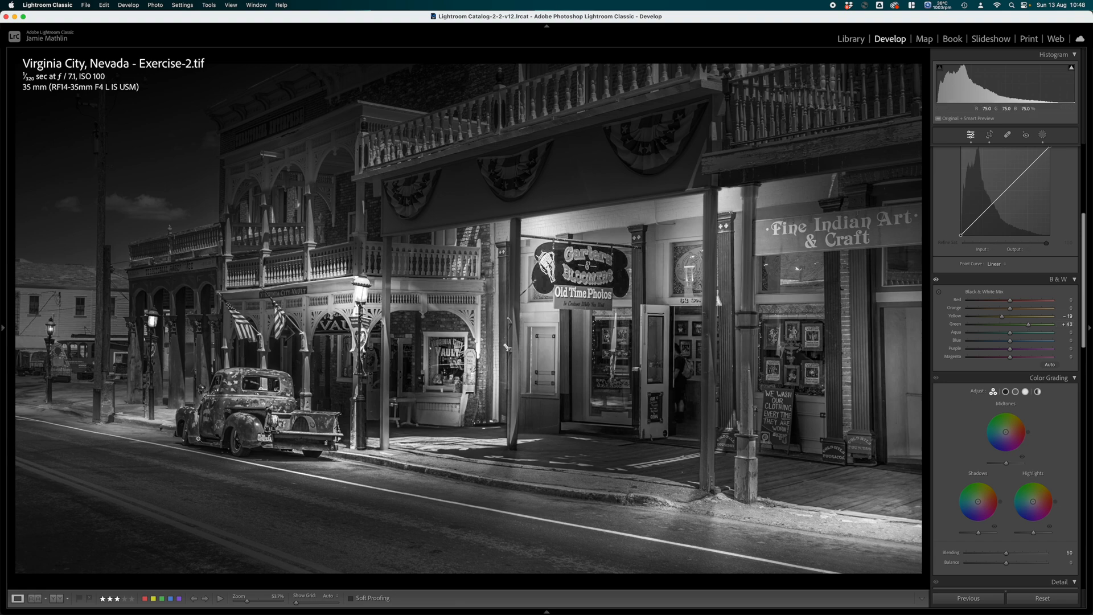
click(1019, 325)
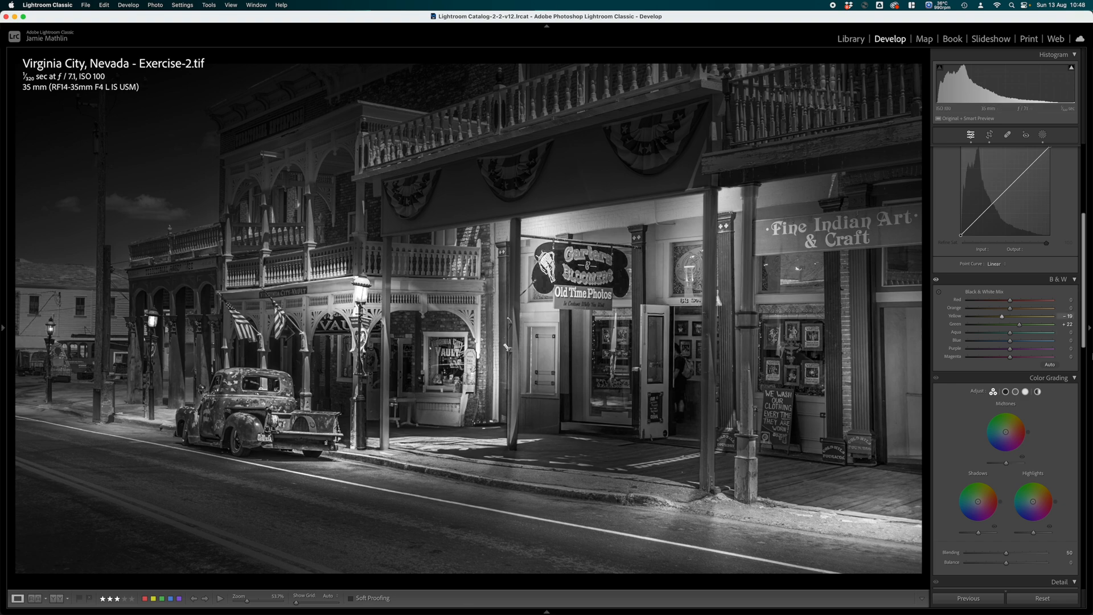
click(1030, 342)
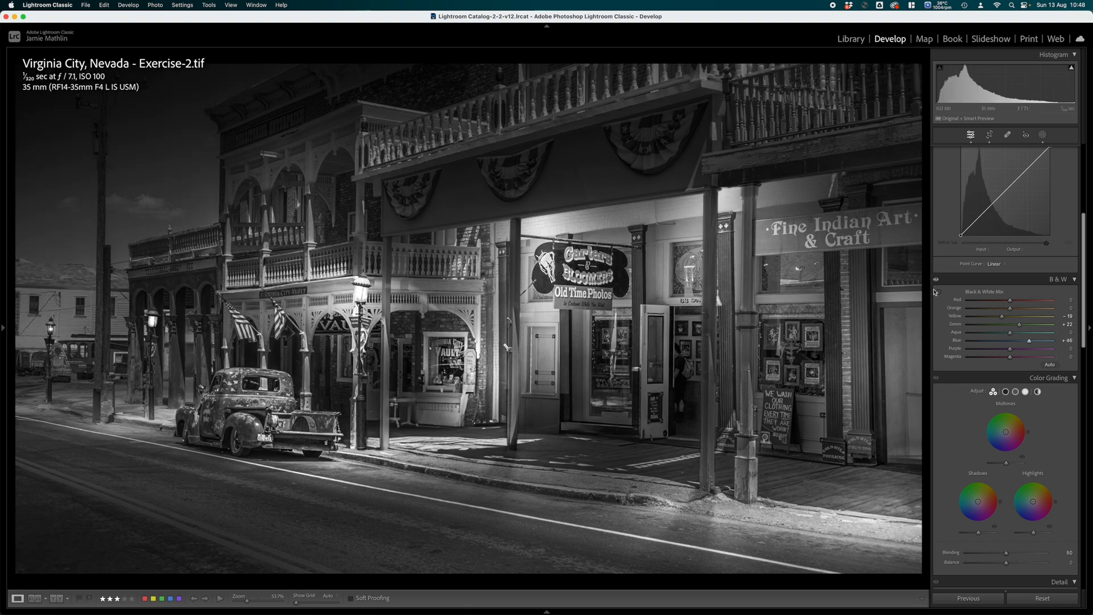
click(996, 342)
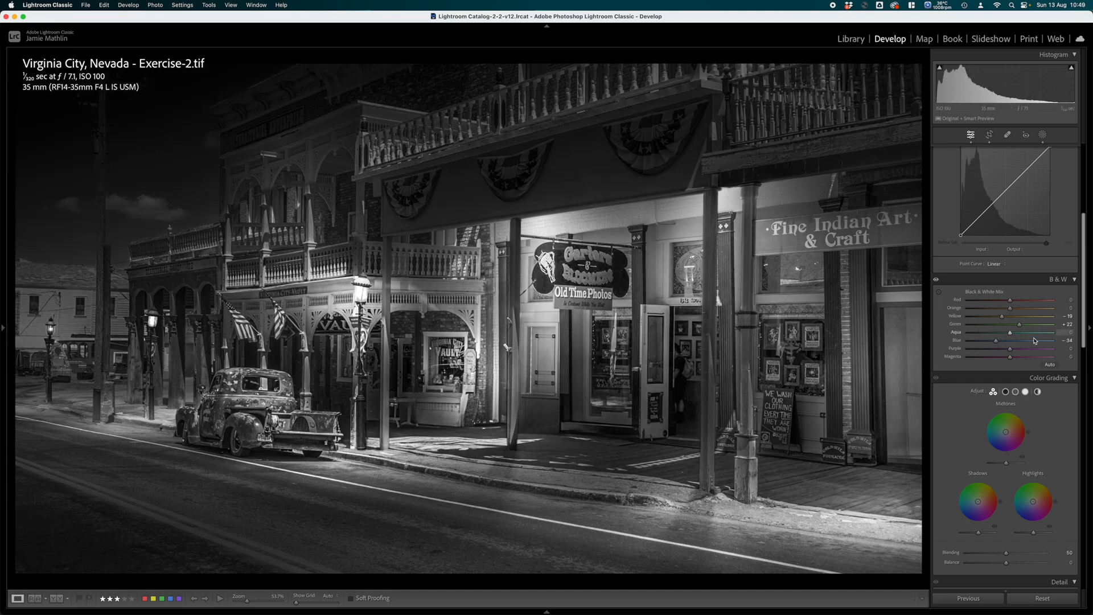
click(1000, 341)
Set the Black & White Mix to Purple +27, Magenta +37, Blue −7, Red −2 and Orange −17.
drag(1009, 349, 1021, 348)
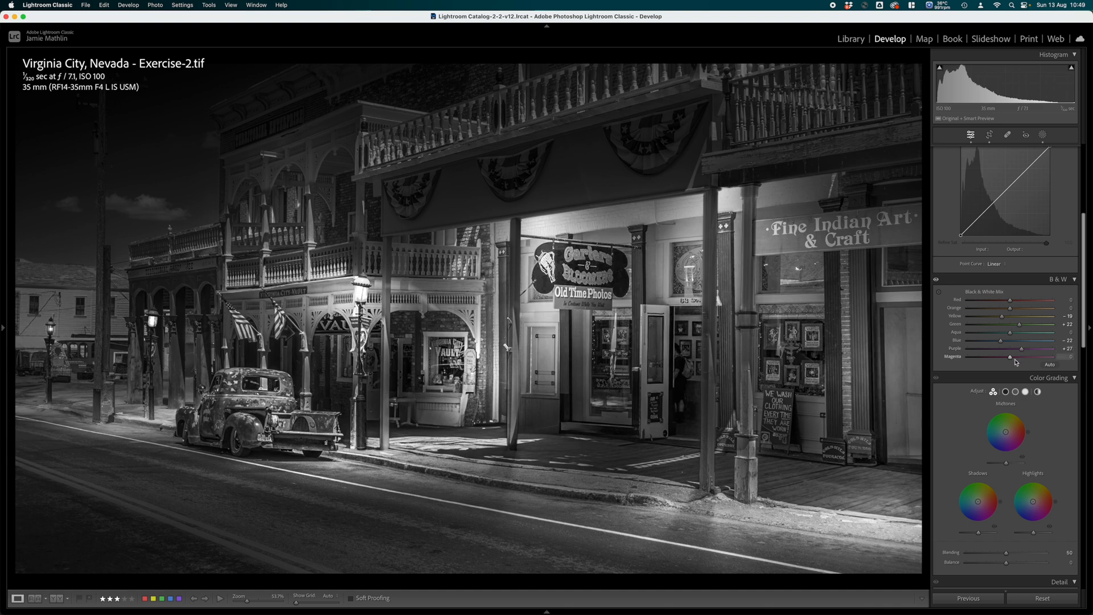
mouse_move(1010, 357)
mouse_down()
mouse_move(1026, 357)
mouse_move(1009, 343)
mouse_up()
click(1017, 303)
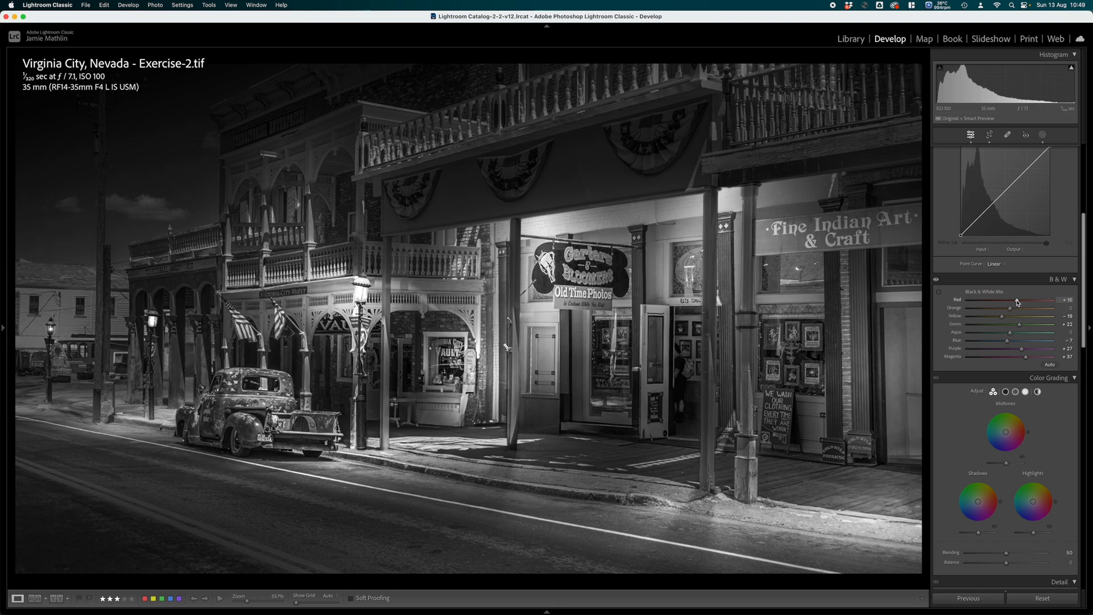
drag(1017, 302, 1003, 311)
click(1018, 309)
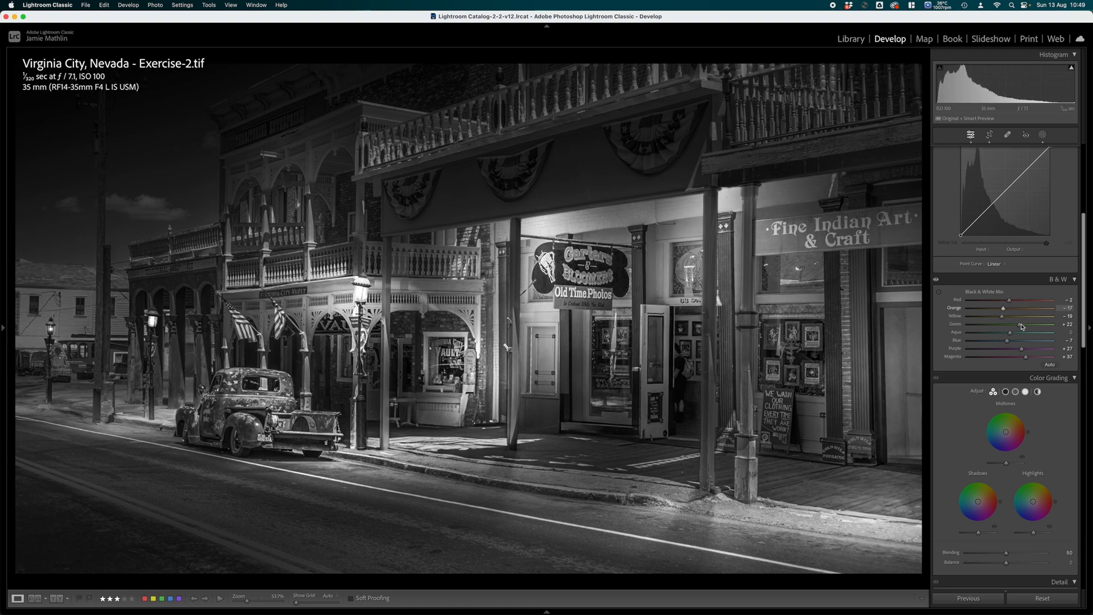
Set the photo's exposure to −2.20 and its highlights to −81 in the Basic adjustments.
scroll(1019, 328, up, 5)
scroll(1019, 327, down, 1)
drag(988, 236, 975, 254)
scroll(1025, 425, down, 1)
scroll(1015, 358, up, 1)
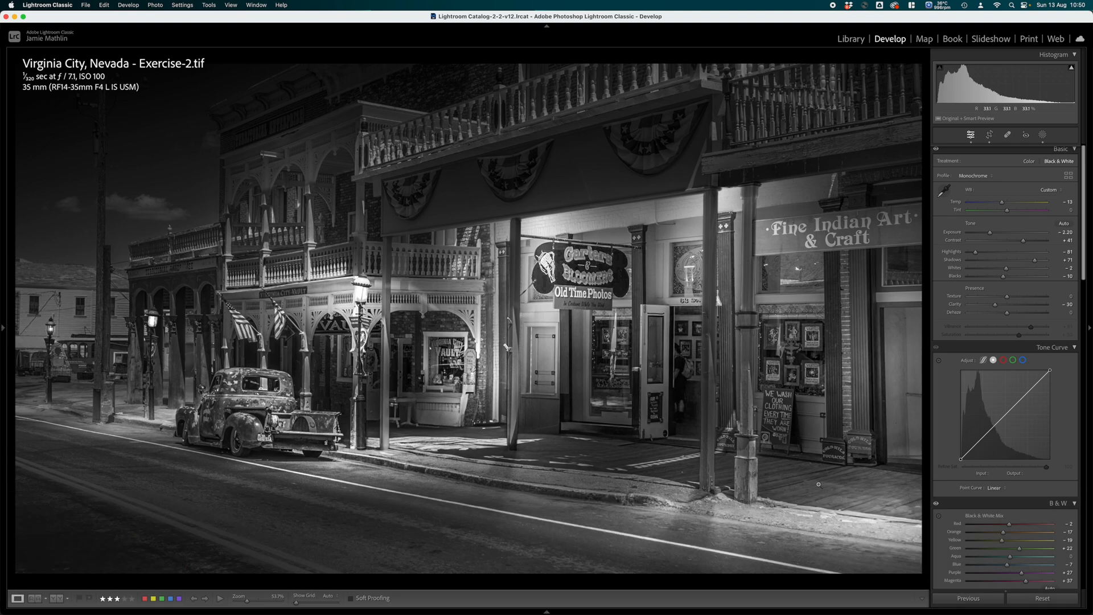
Revert the photo to its import state in the history and open a copy with Lightroom adjustments in Silver Efex Pro 2.
mouse_move(2, 338)
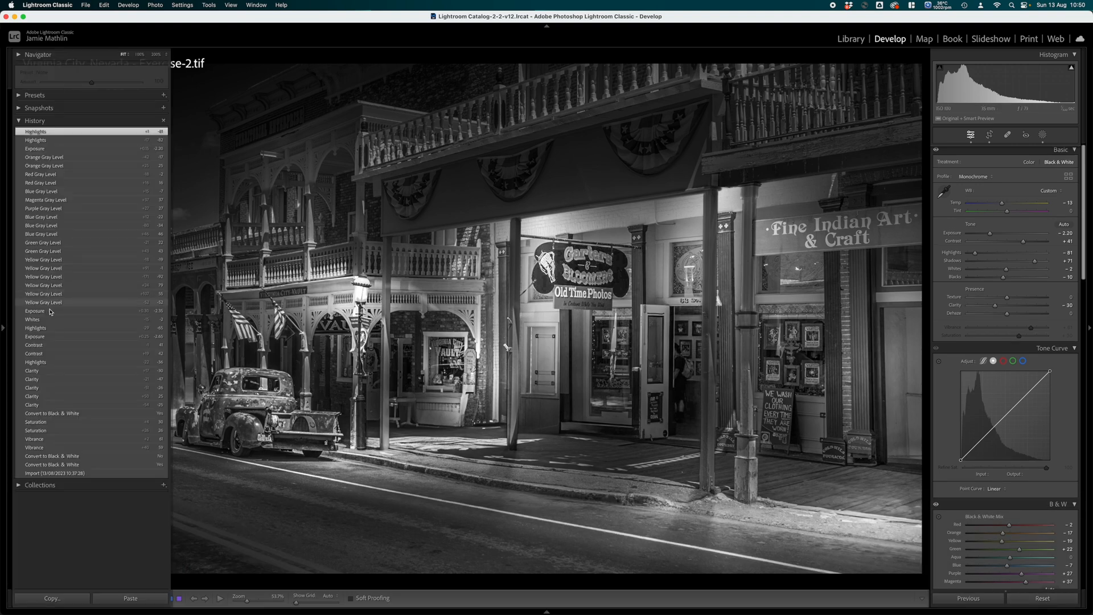
click(81, 473)
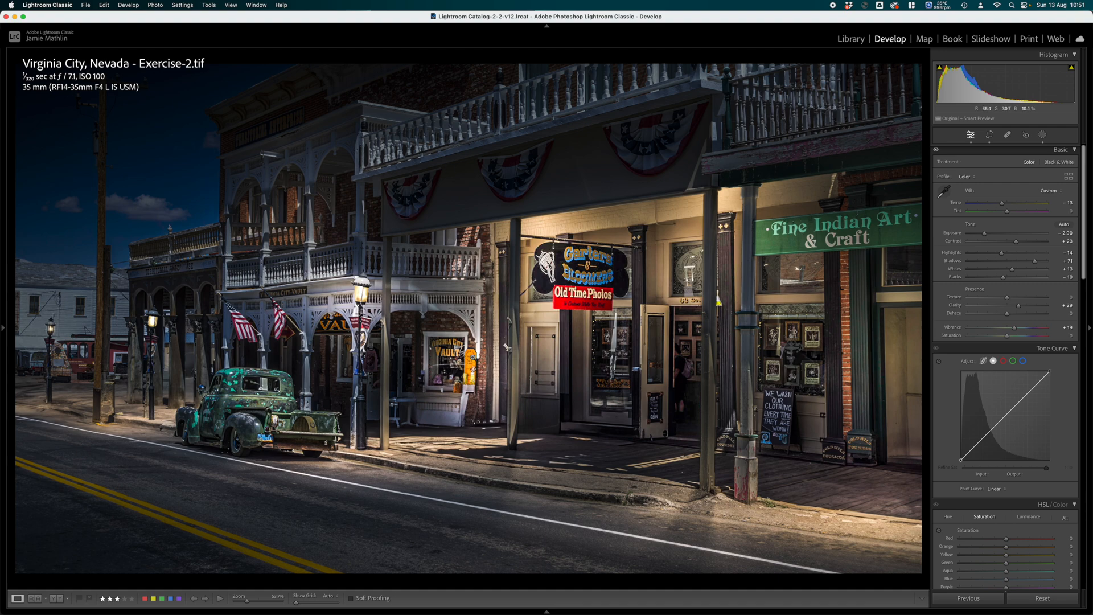
right_click(473, 331)
mouse_move(497, 414)
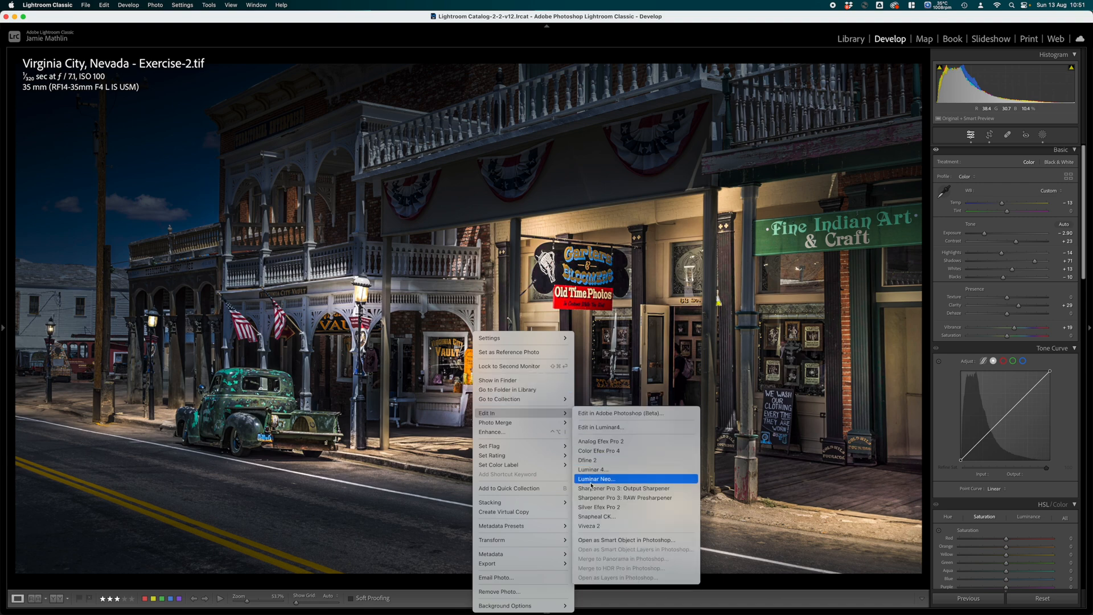
click(592, 507)
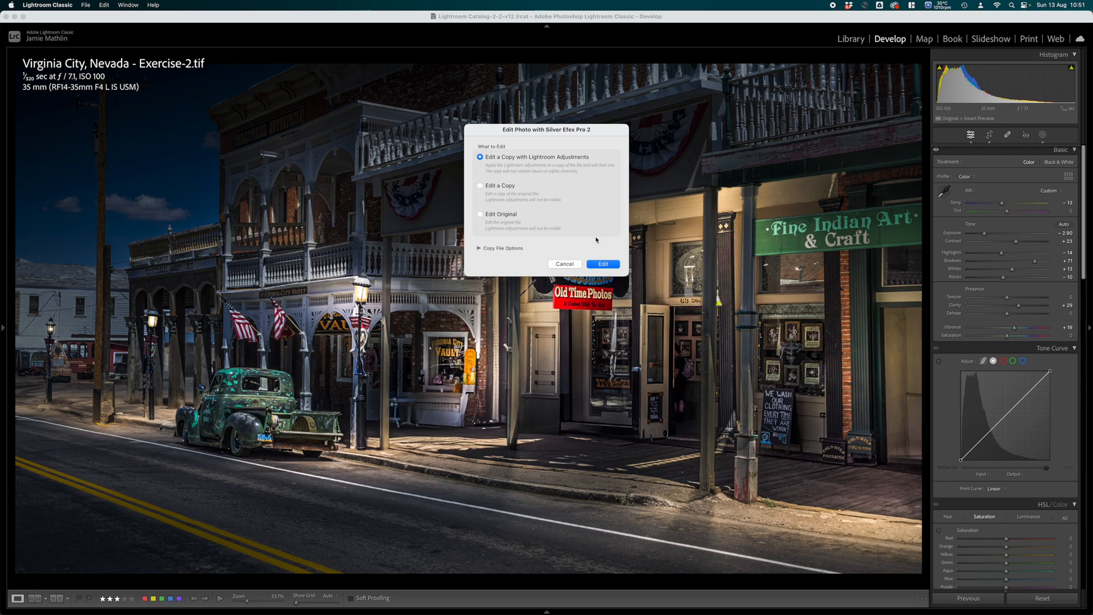
click(602, 265)
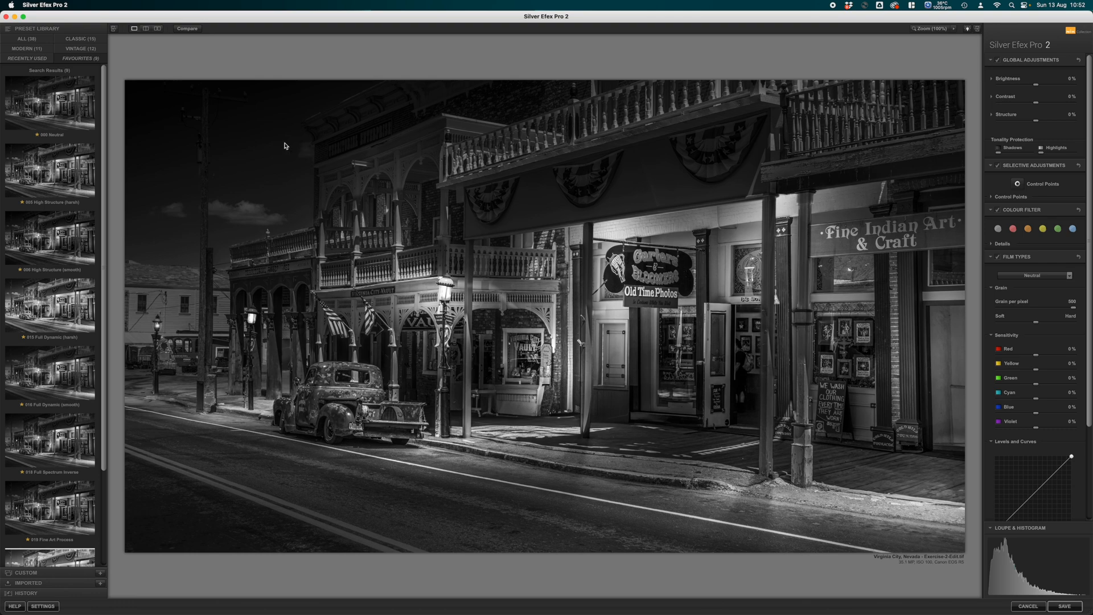
Apply the 000 Neutral preset from the favourites and look through the other favourite presets.
click(48, 114)
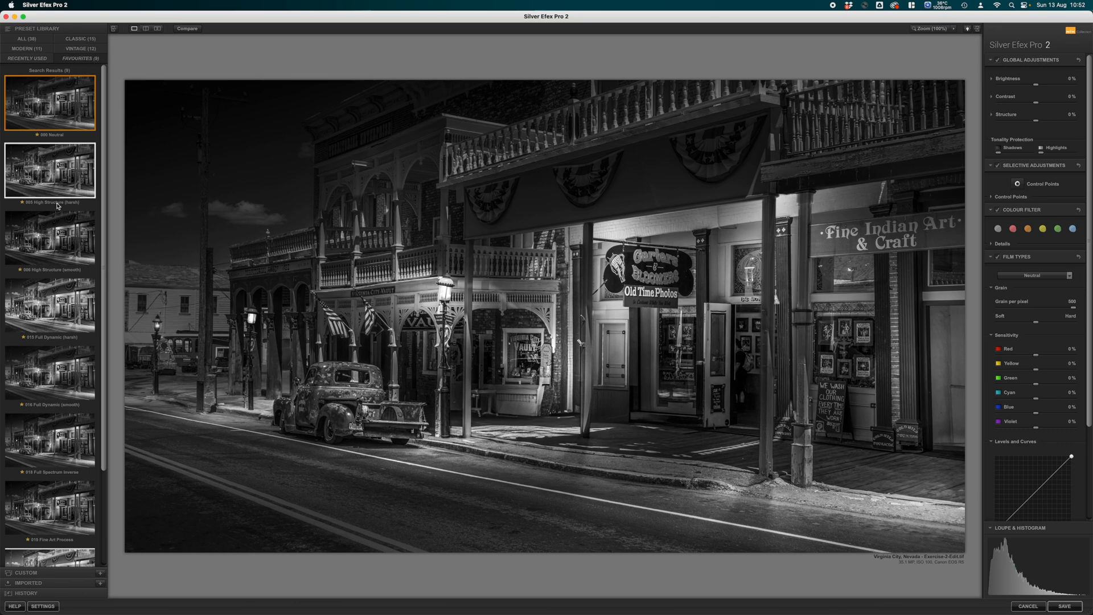
scroll(77, 413, down, 2)
scroll(77, 413, up, 2)
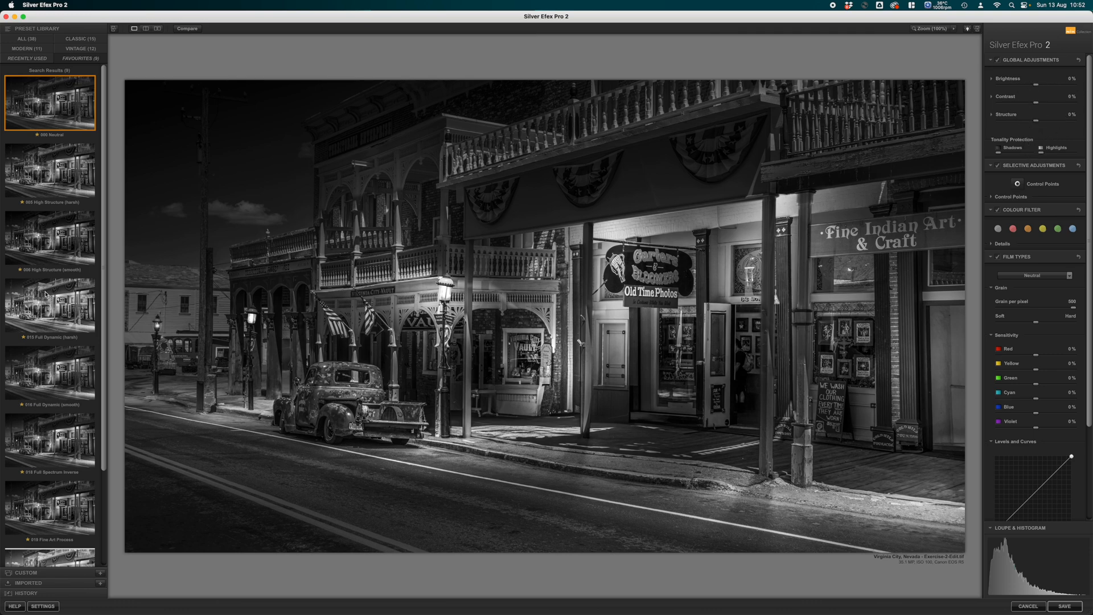
Try the High Structure (smooth) preset, apply High Structure (harsh) instead, and set the global structure to 23%.
click(51, 248)
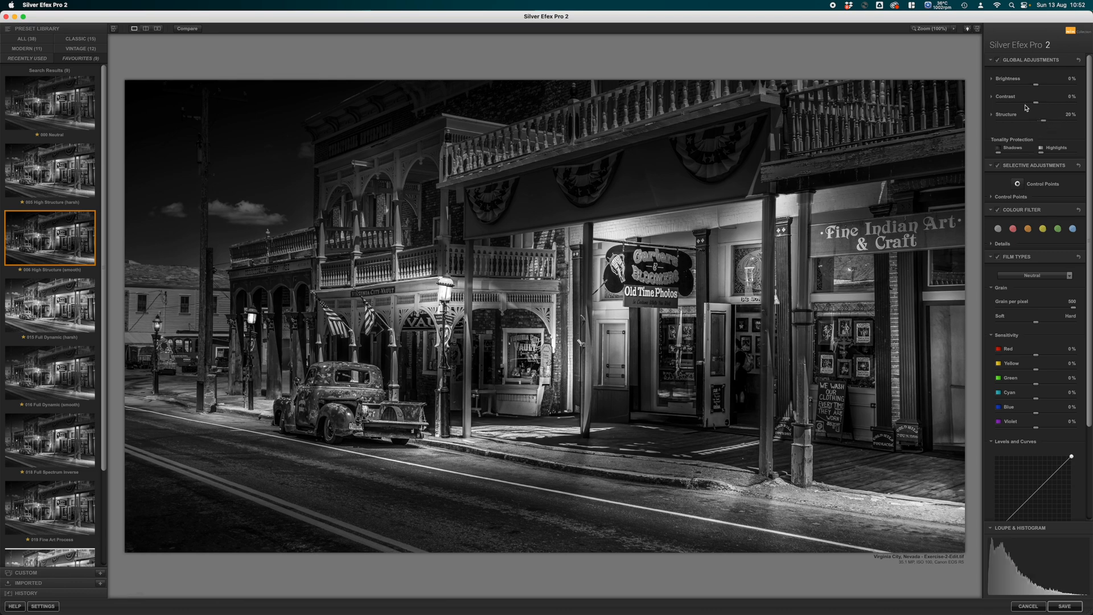
click(52, 173)
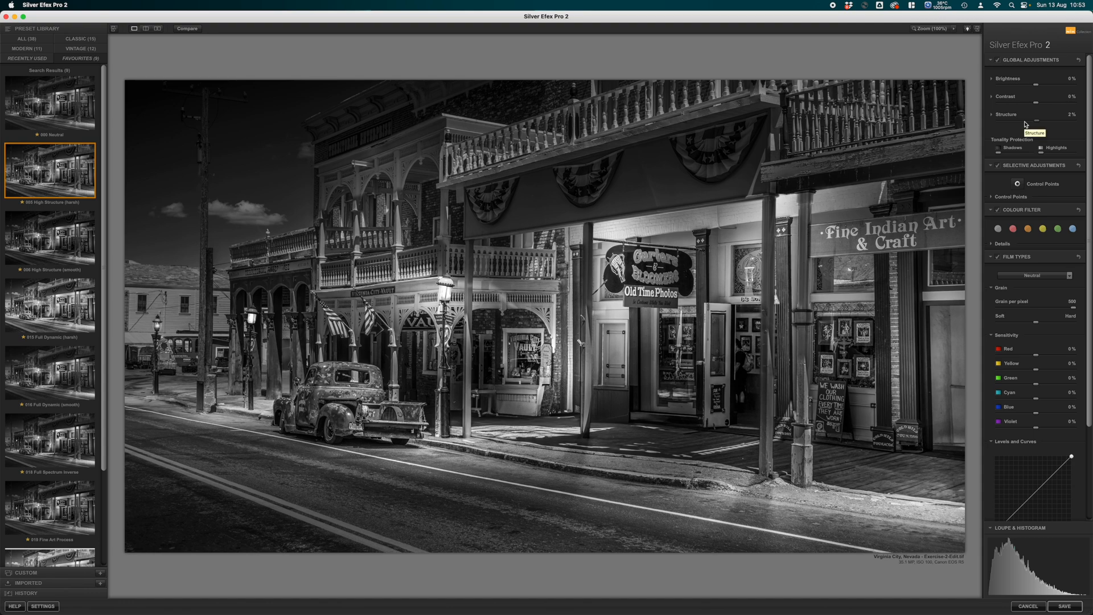
drag(1036, 120, 1055, 120)
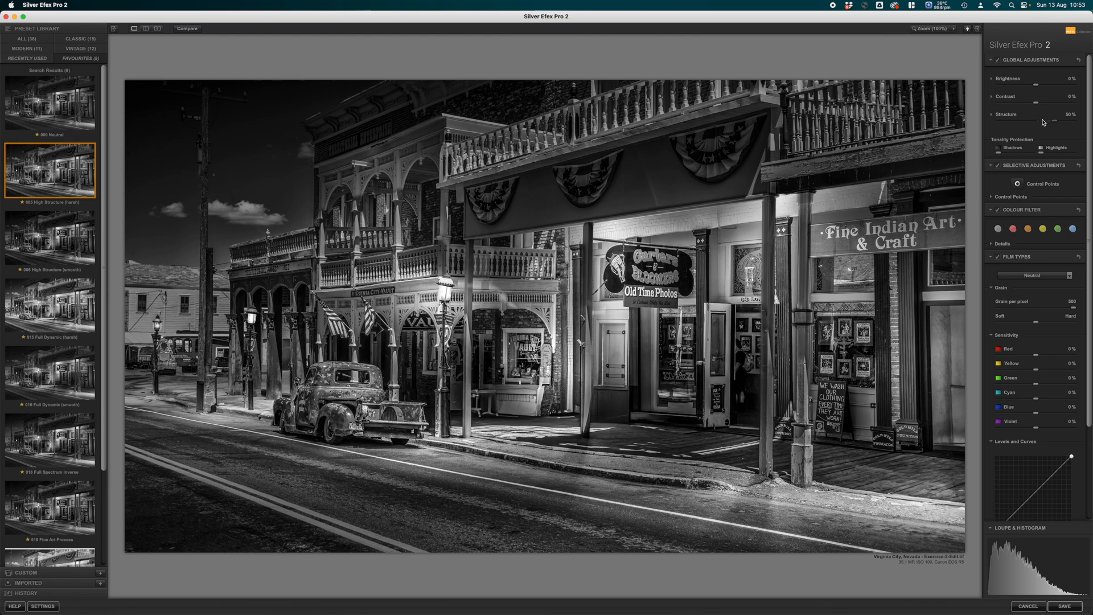
drag(1046, 122, 1044, 125)
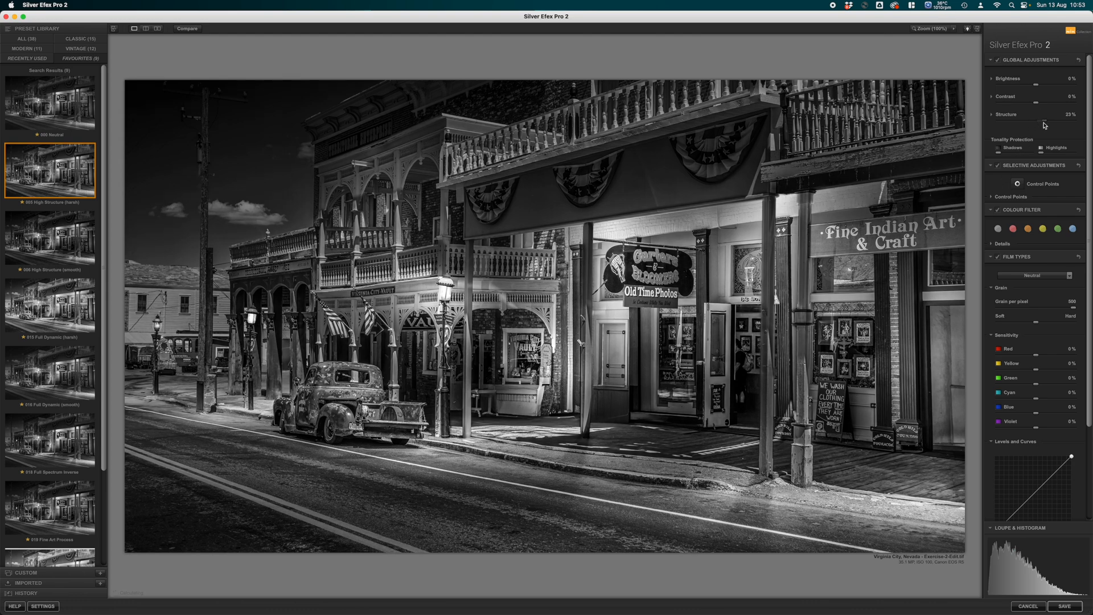
Raise the tonality protection to the maximum for both the shadows and the highlights.
click(998, 149)
drag(999, 150, 1031, 155)
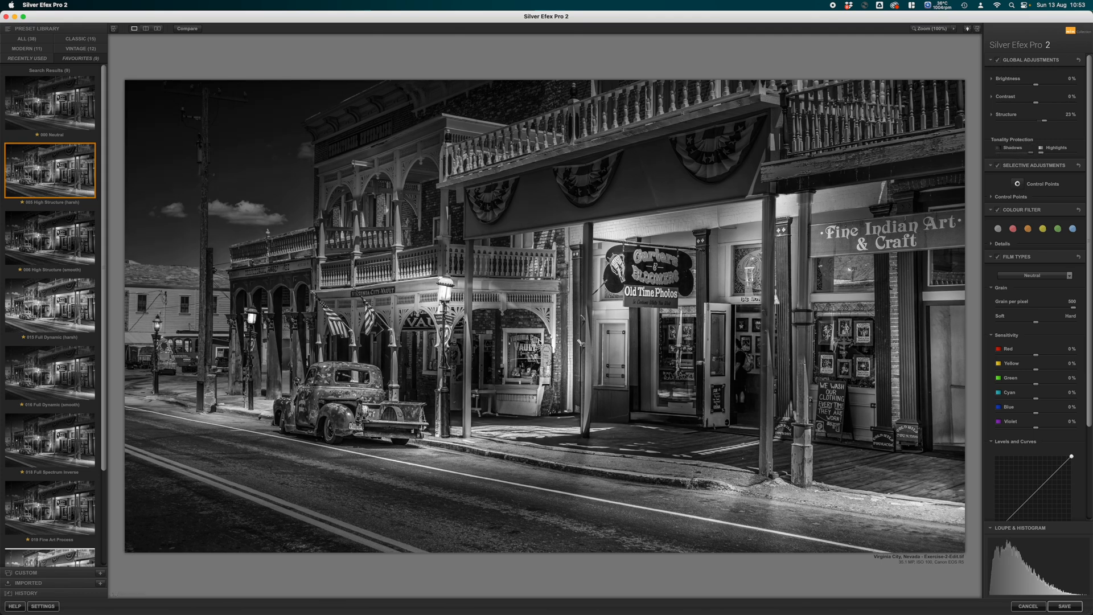
drag(1040, 152, 1073, 152)
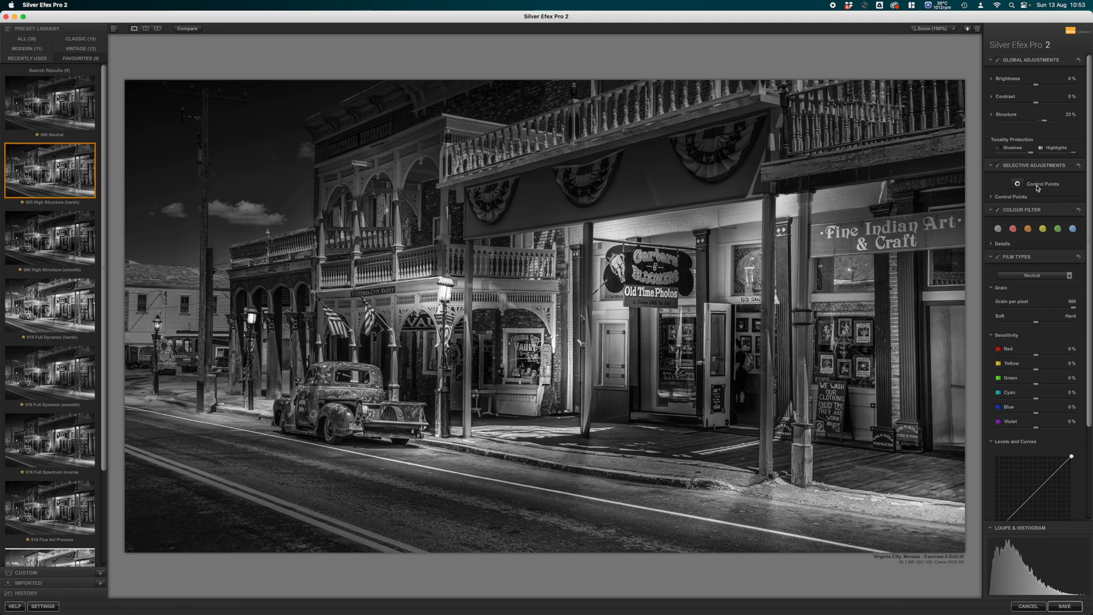
Place a control point on the old pickup truck and fine-tune its local adjustments.
click(1017, 184)
click(335, 404)
drag(368, 428, 374, 428)
drag(372, 426, 377, 426)
drag(376, 427, 370, 428)
Compare the blue, orange, green, yellow and neutral colour filters on the photo and apply the green filter.
click(1073, 229)
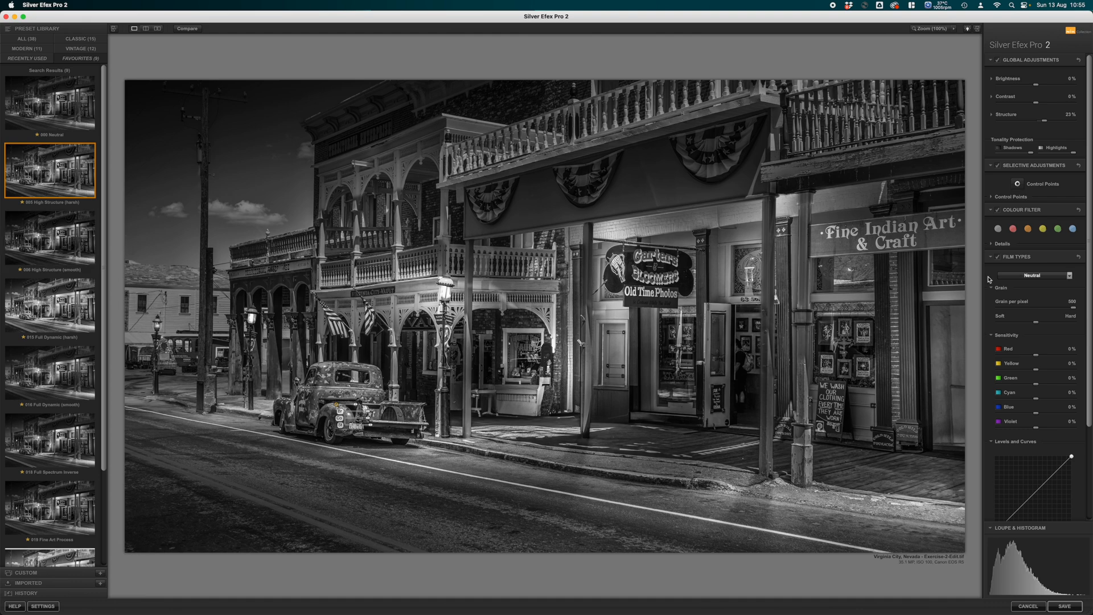
click(1028, 229)
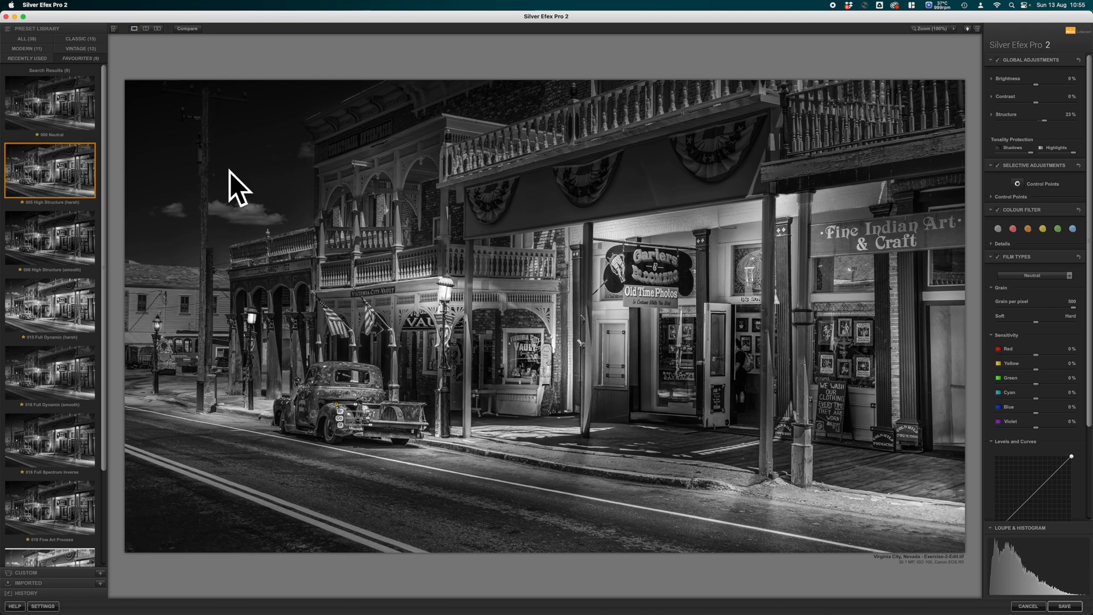
click(1058, 229)
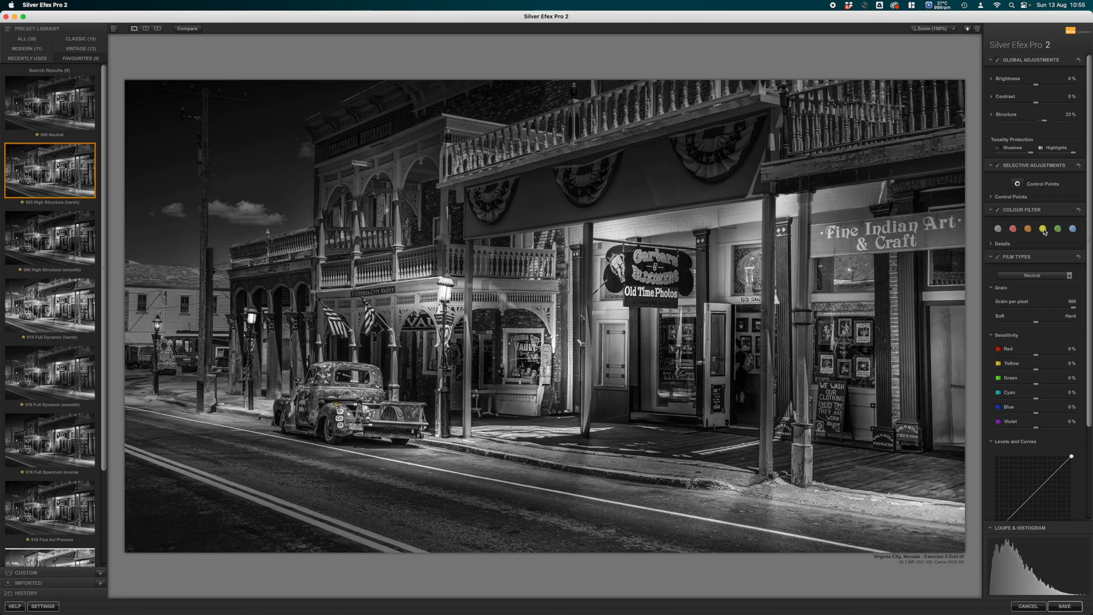
click(1043, 229)
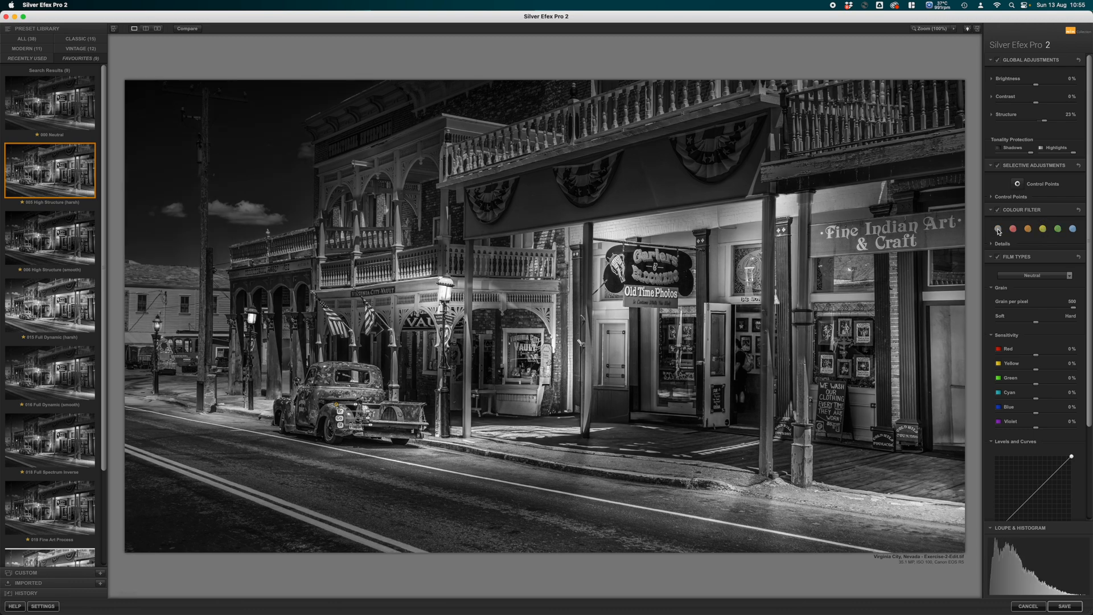
click(998, 230)
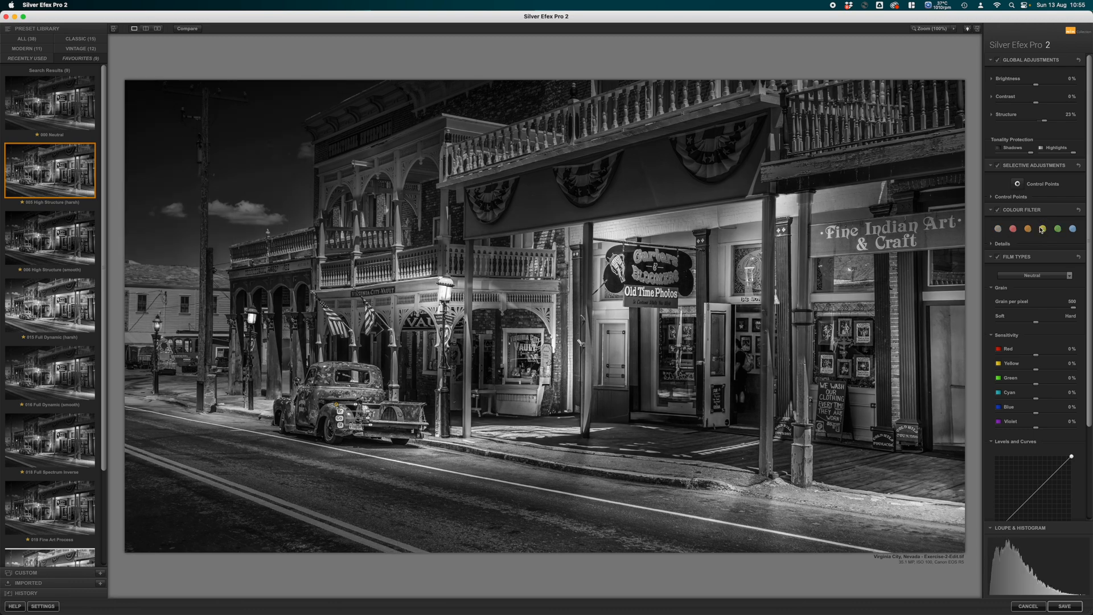
click(1058, 230)
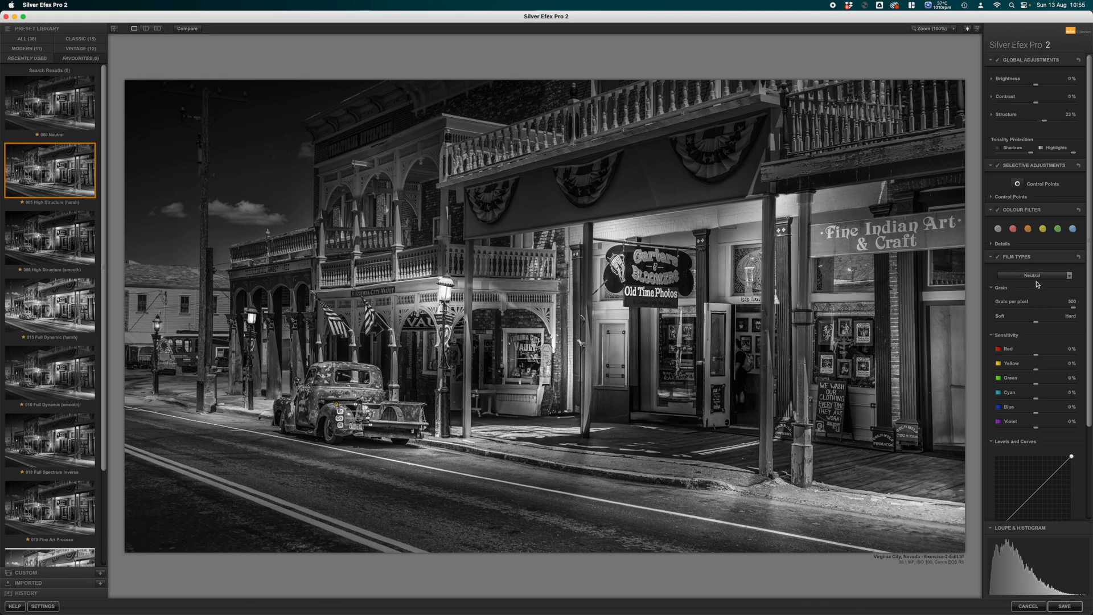
Try the Ilford PAN F Plus 50 film type on the photo and return to Neutral.
click(1069, 277)
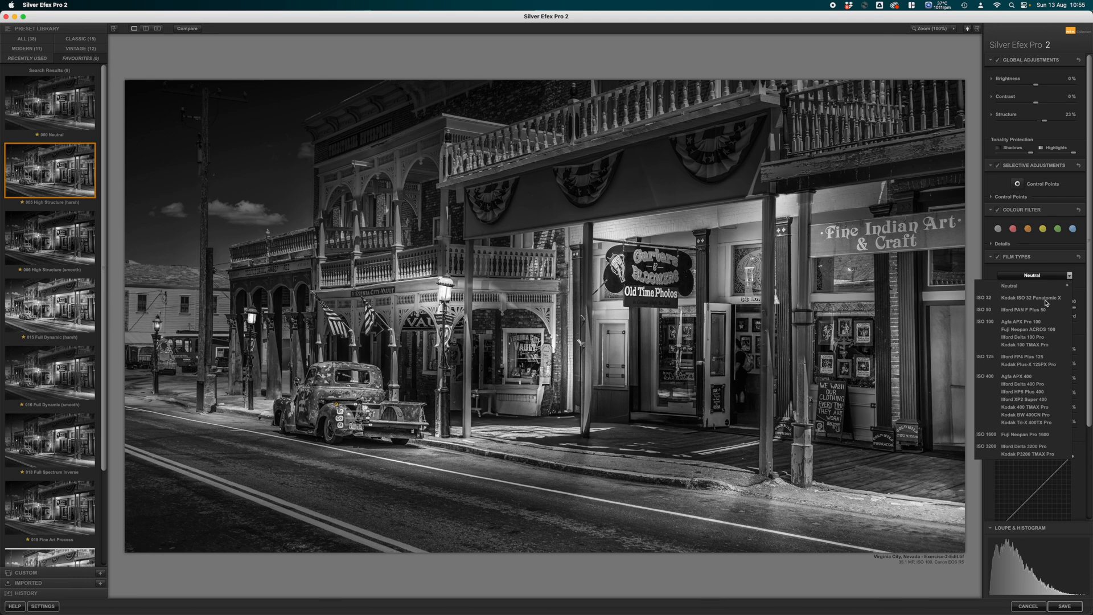
click(1041, 309)
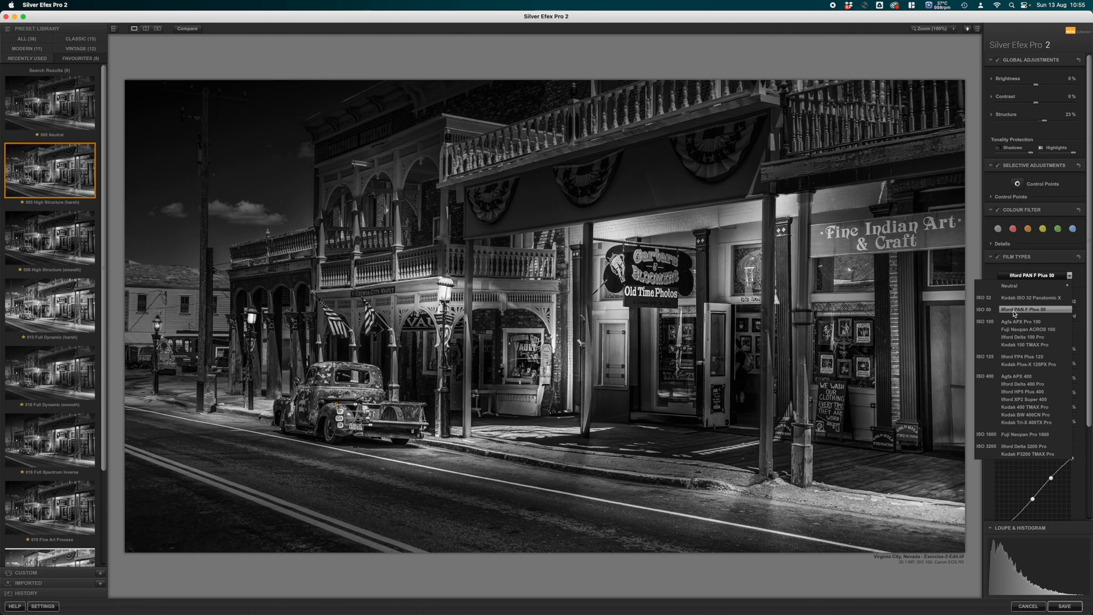
click(1041, 285)
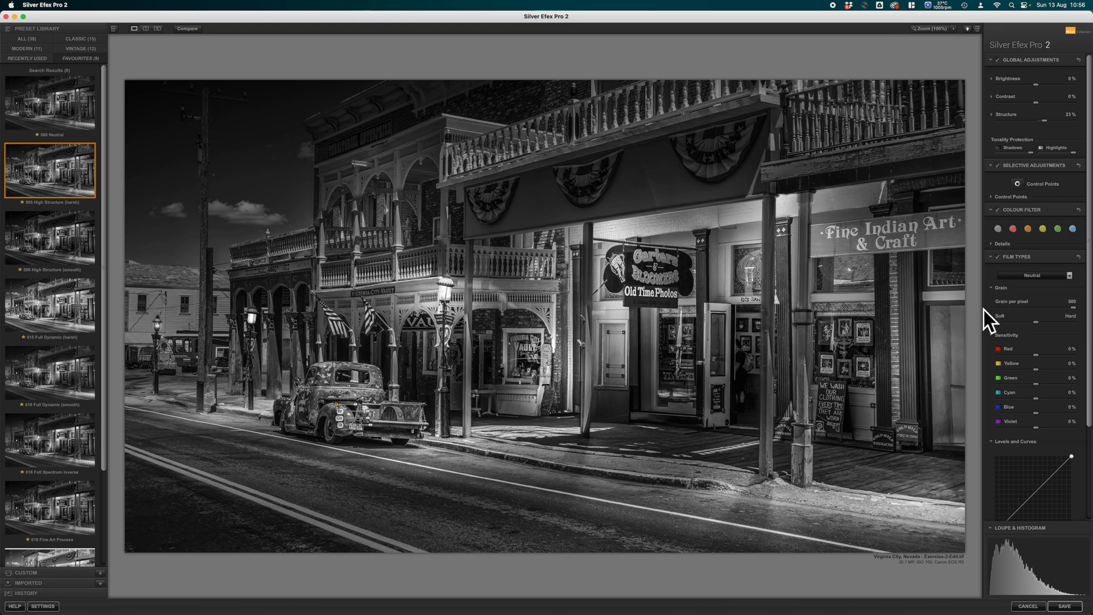
Try 171 grains per pixel, return the grain to 500 per pixel, and shift it towards Soft.
click(1024, 308)
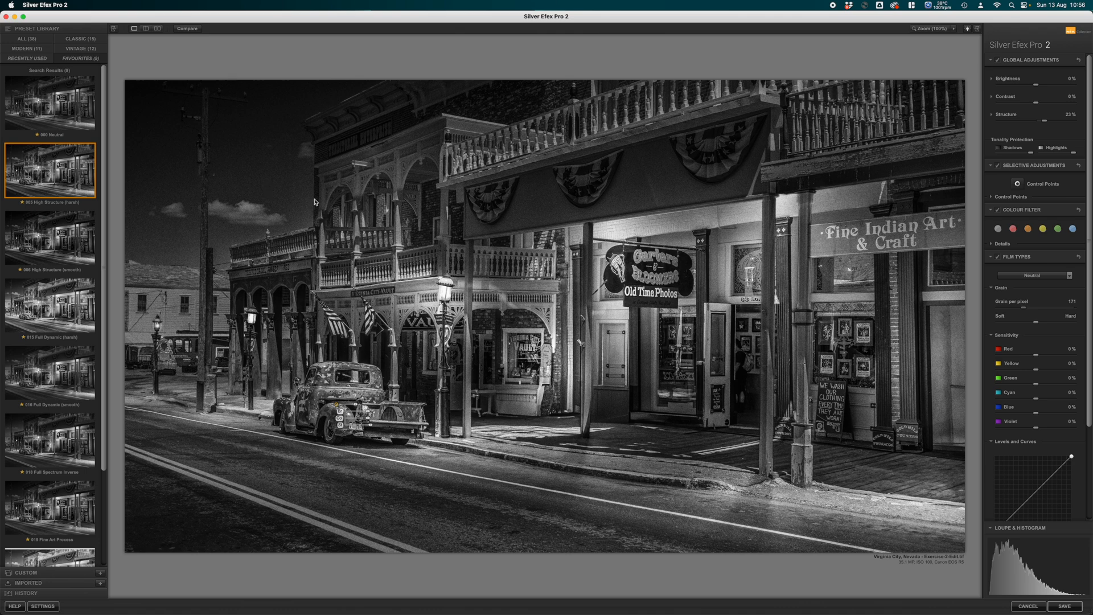
drag(1025, 308, 1085, 311)
click(1011, 322)
click(1062, 323)
click(1024, 323)
Set the film's colour sensitivity to Yellow −37%, Green 22% and Blue −18%.
click(1052, 414)
click(1036, 414)
click(1021, 370)
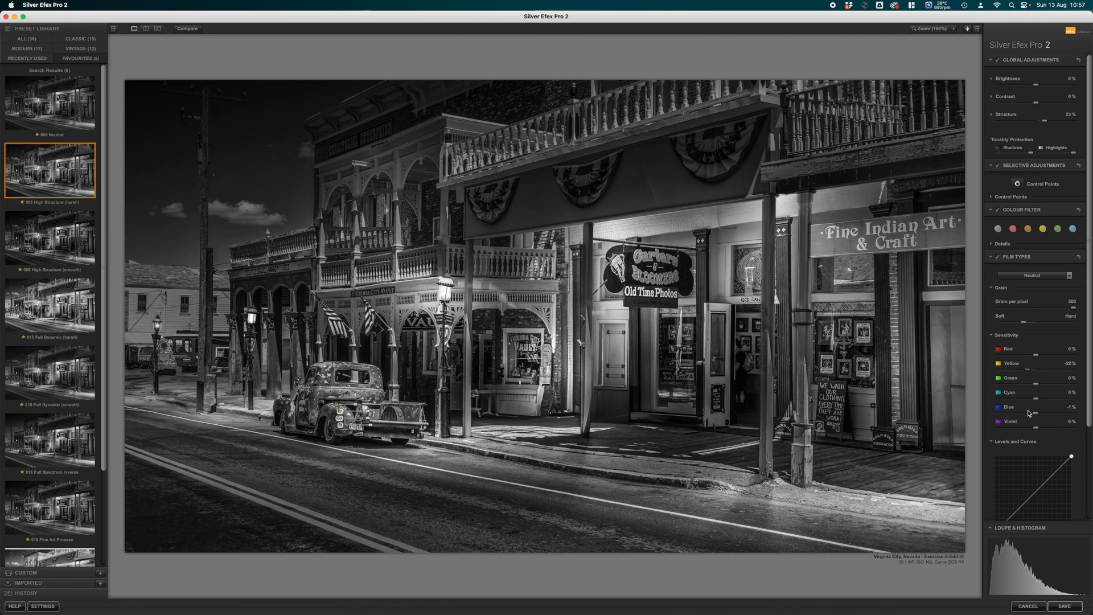
click(1023, 370)
scroll(1038, 410, down, 1)
scroll(1038, 410, down, 2)
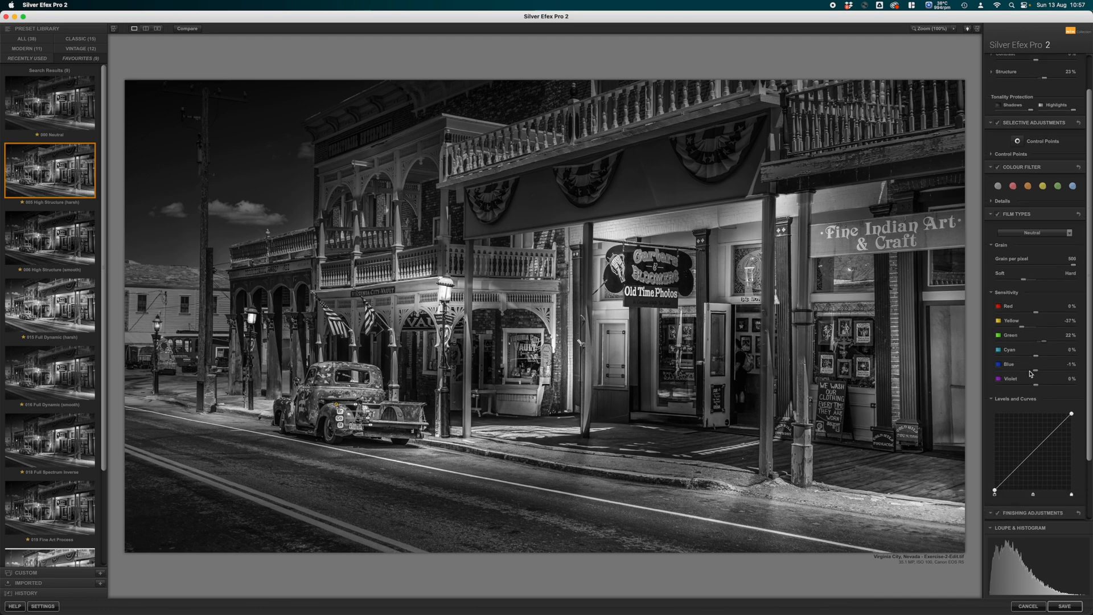
drag(1032, 374, 1028, 376)
Try an S-shaped contrast curve with one point in the shadows and one in the highlights, and undo both points.
scroll(1052, 400, down, 4)
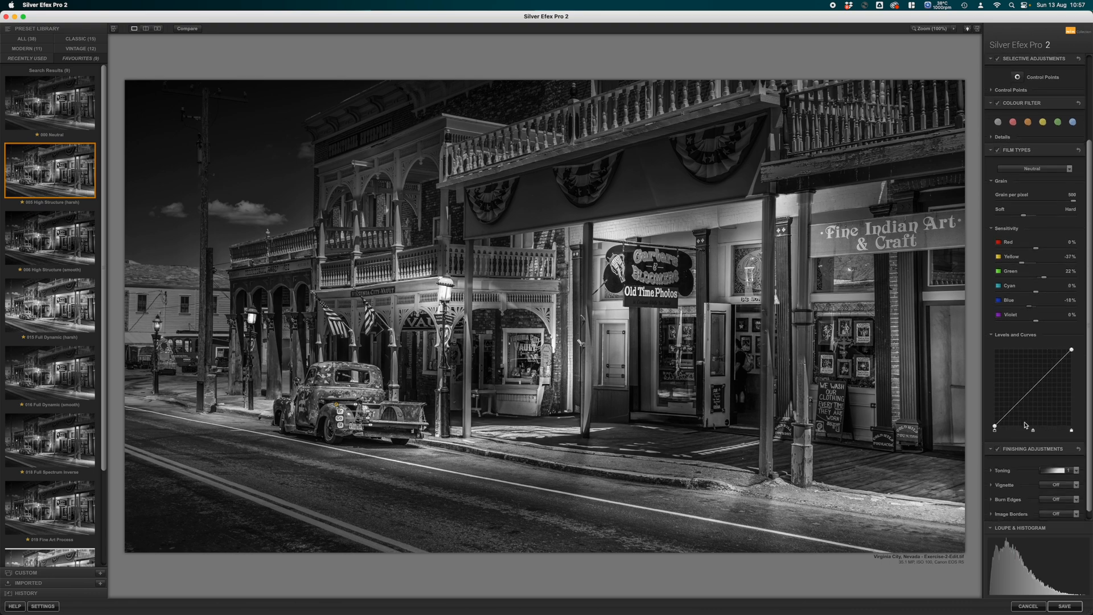
click(1009, 415)
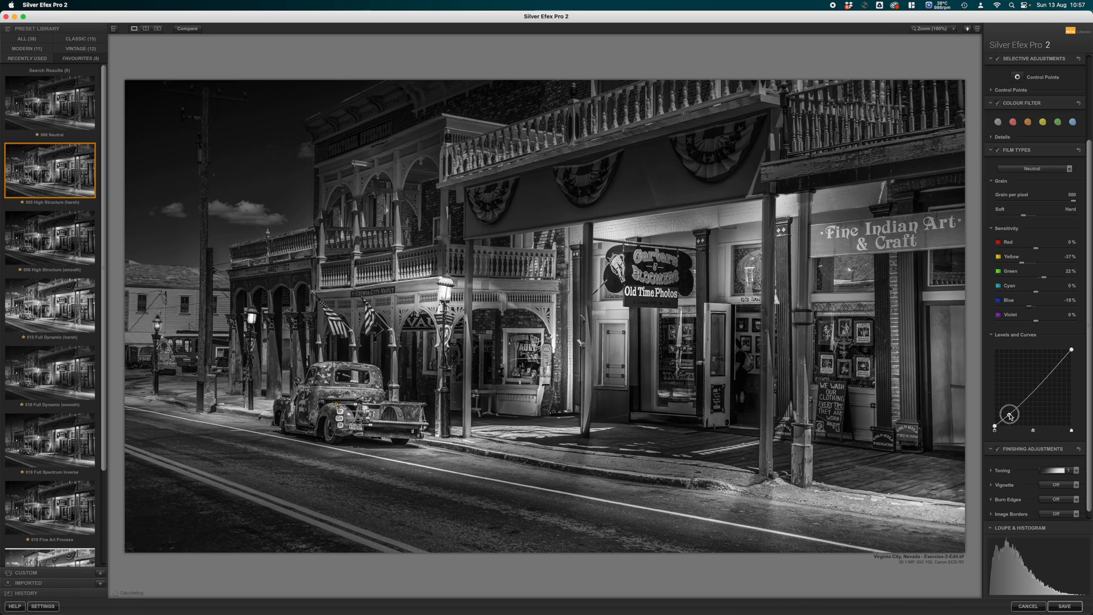
click(1056, 367)
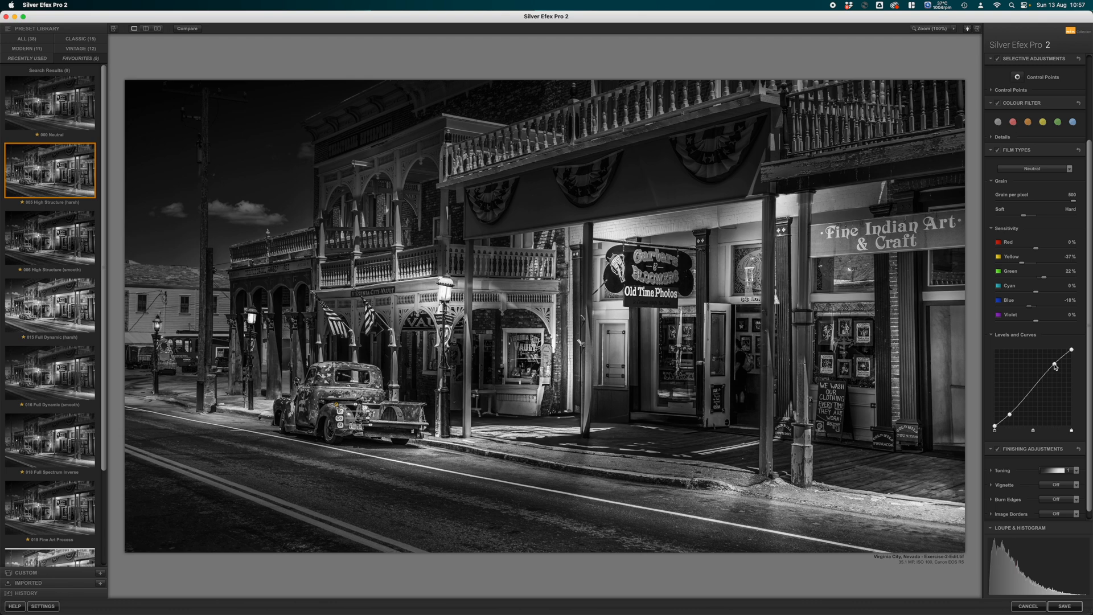
key(super+z)
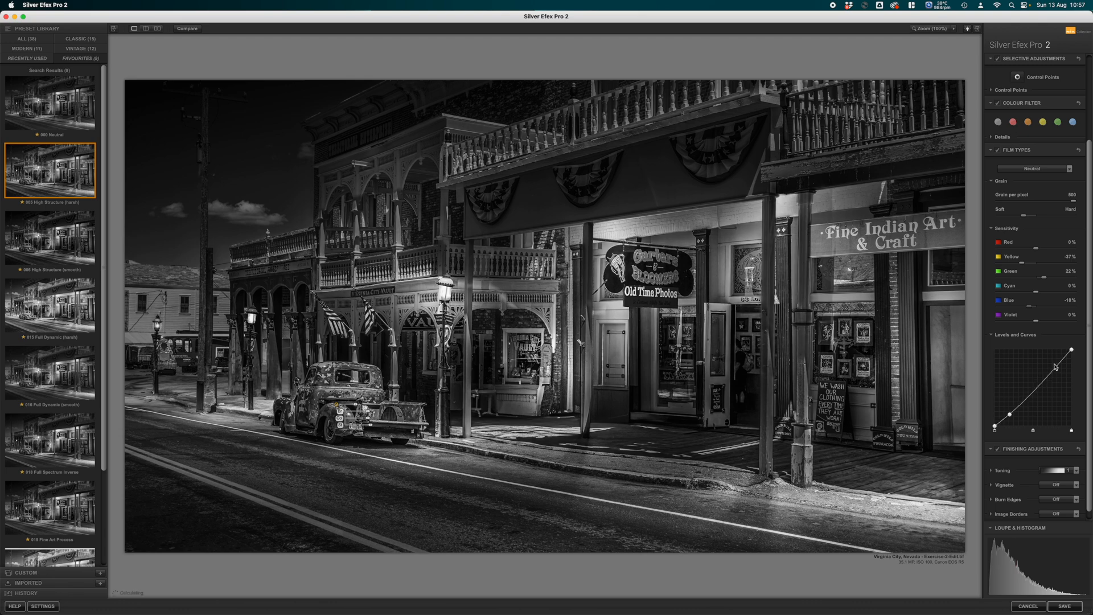
key(super+z)
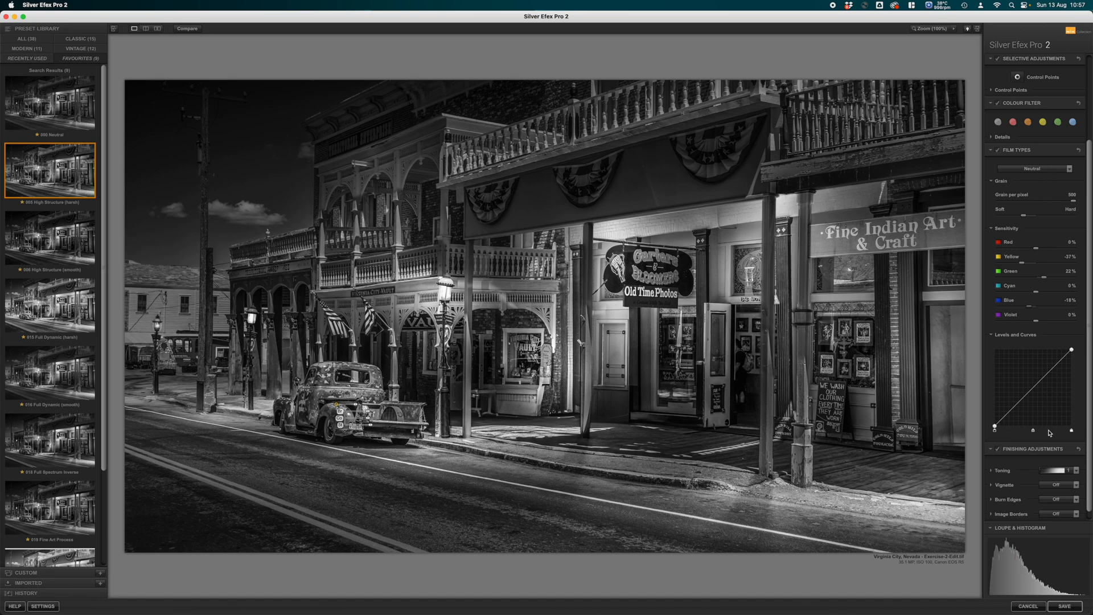
Apply Selenium toning number 4 and the Lens Falloff 1 vignette as finishing adjustments.
scroll(1059, 478, down, 2)
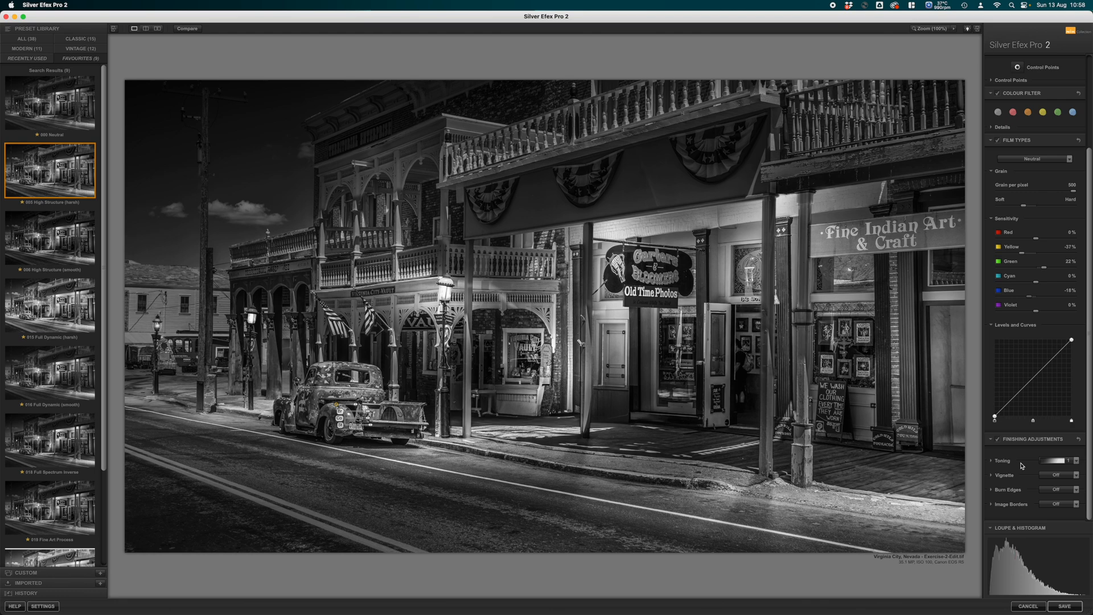
click(1076, 461)
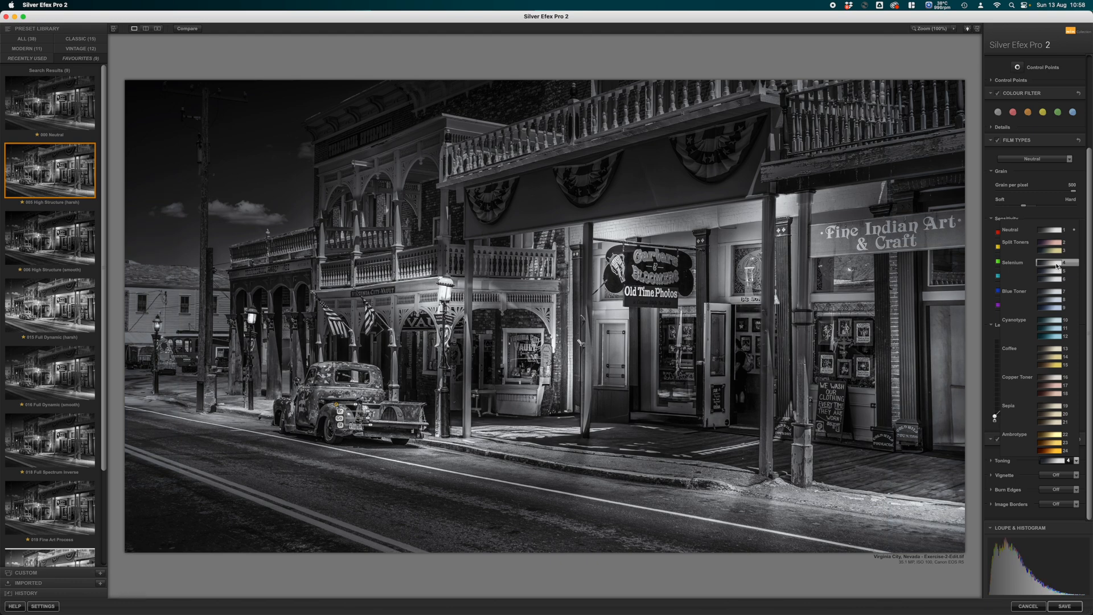
click(1056, 263)
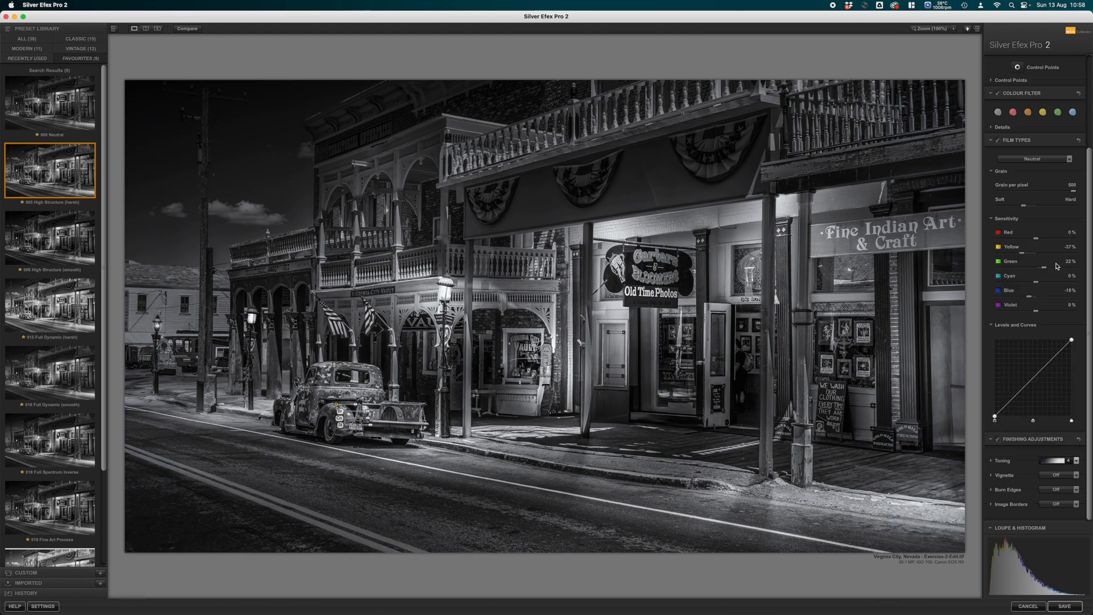
click(1076, 475)
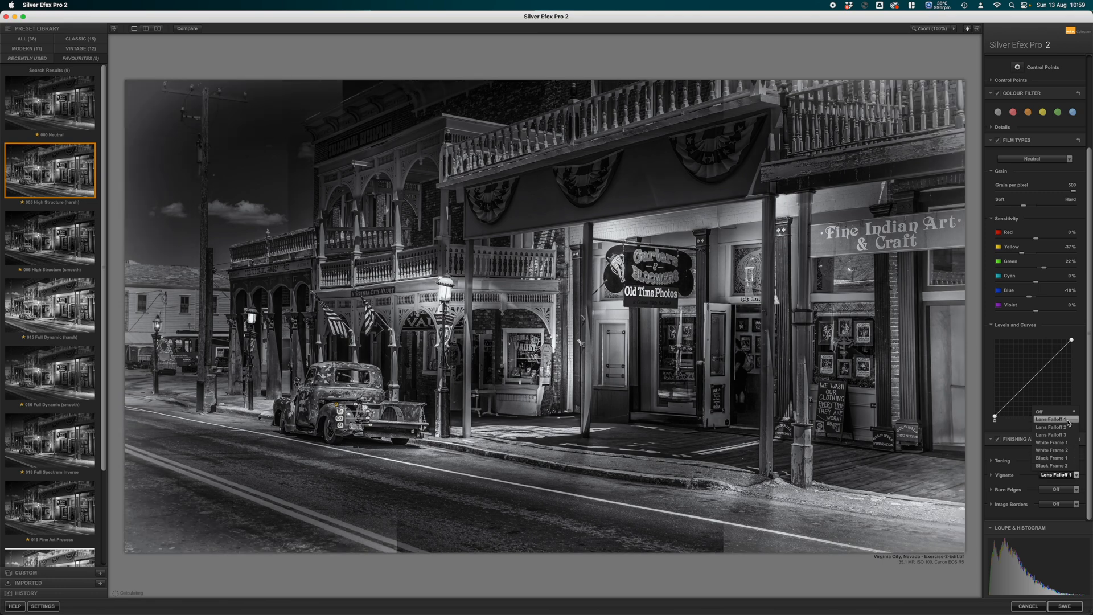
click(1068, 423)
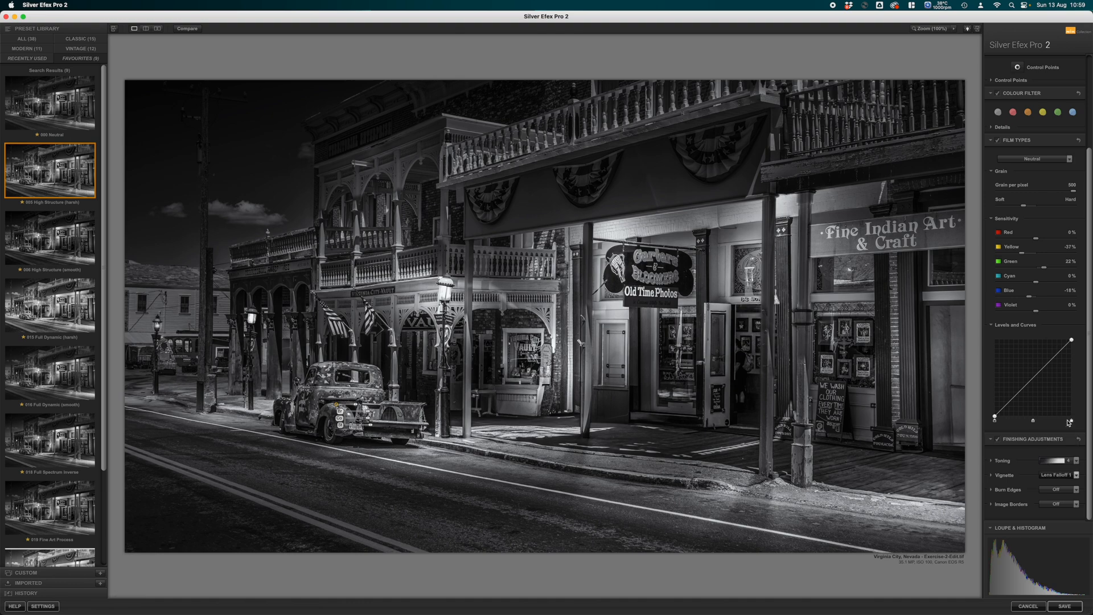
Set the global structure to 2%, brightness to 5% and contrast to −18%, and save the edit back to Lightroom.
scroll(1033, 196, up, 5)
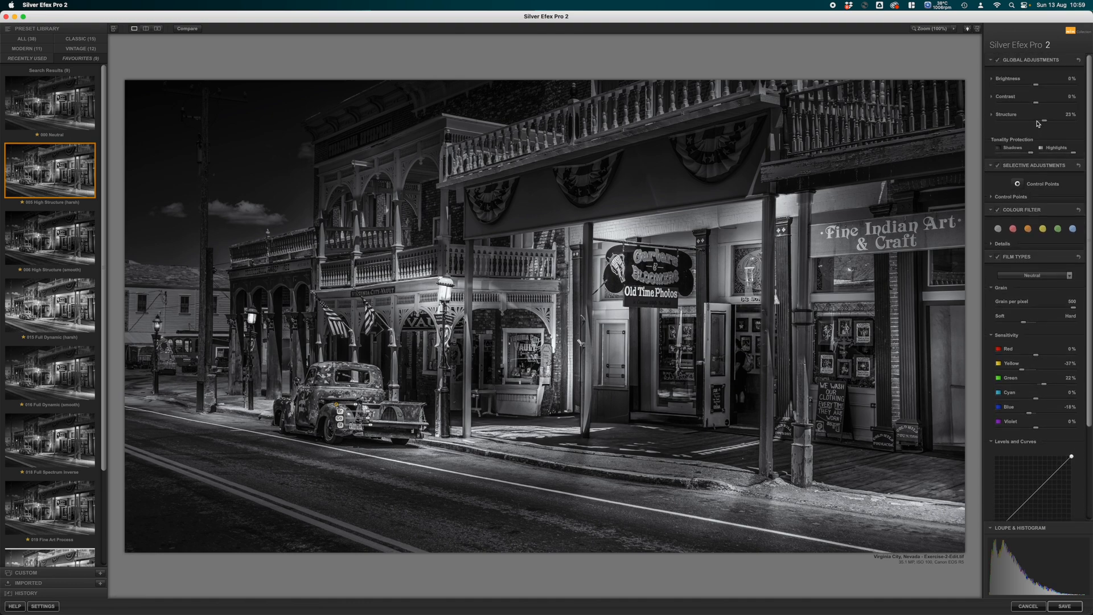
click(1037, 121)
click(1037, 86)
drag(1037, 87, 1037, 86)
click(1031, 102)
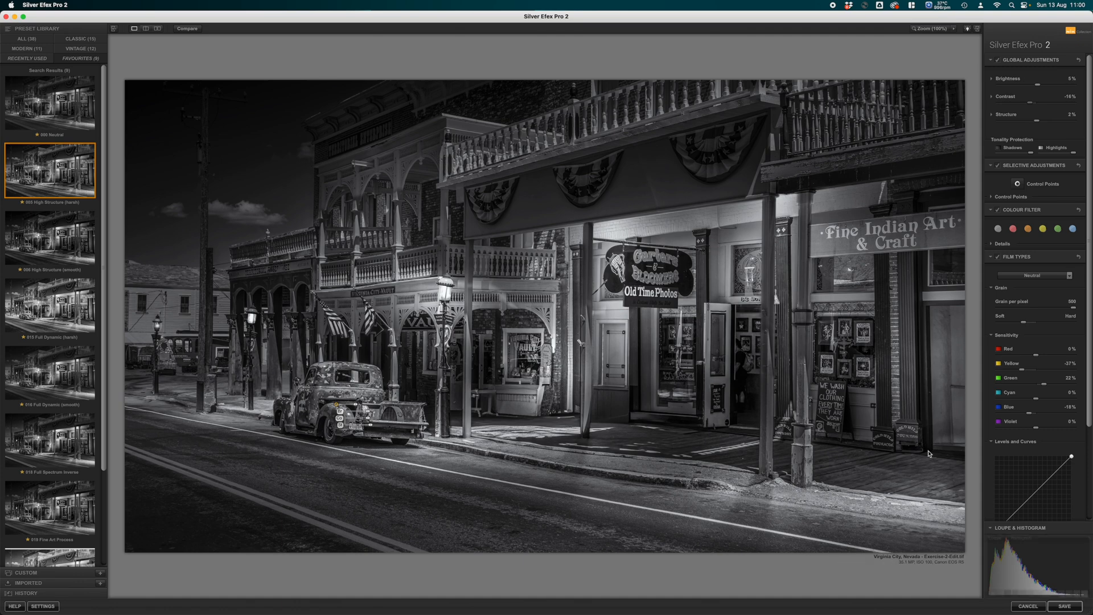
click(1064, 606)
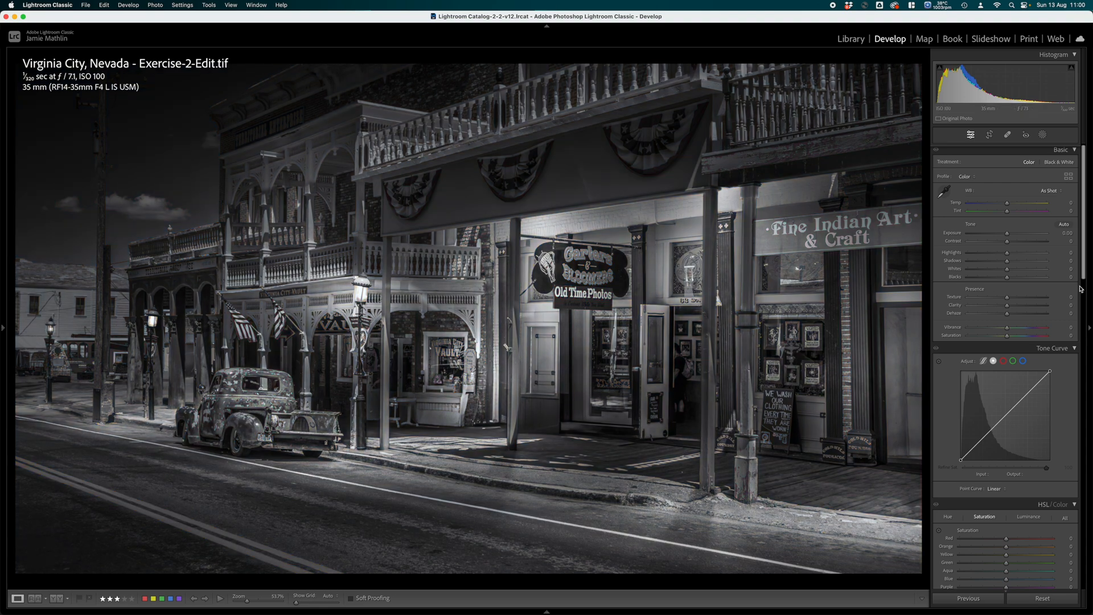
Set the edited photo's clarity to −9, highlights to −18, shadows to +17 and vibrance to +7, and compare it with the colour version.
drag(997, 308, 1004, 308)
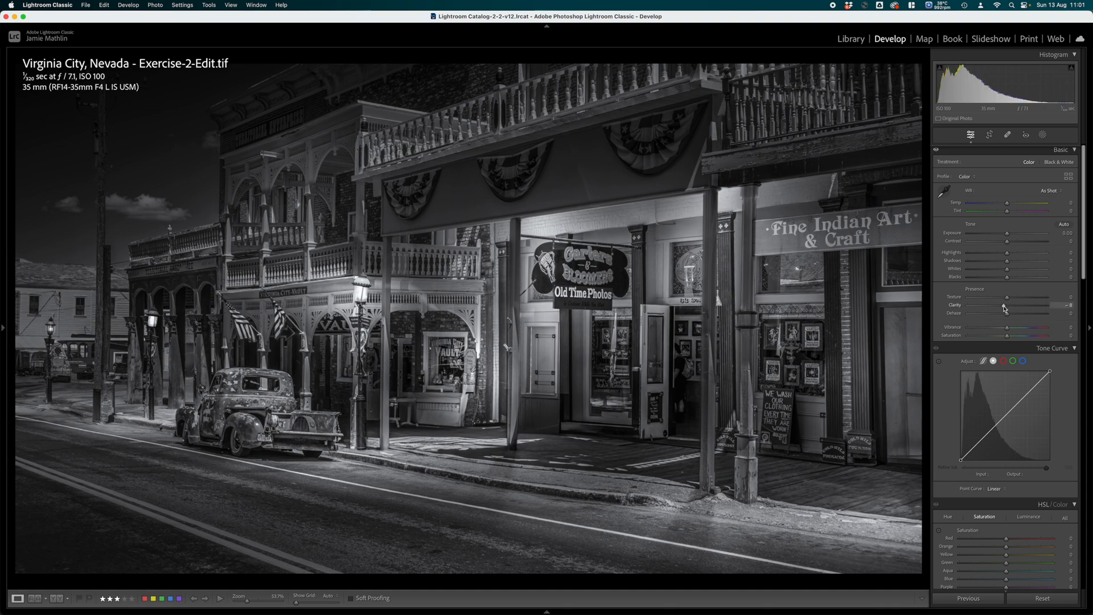
drag(1005, 252, 1013, 261)
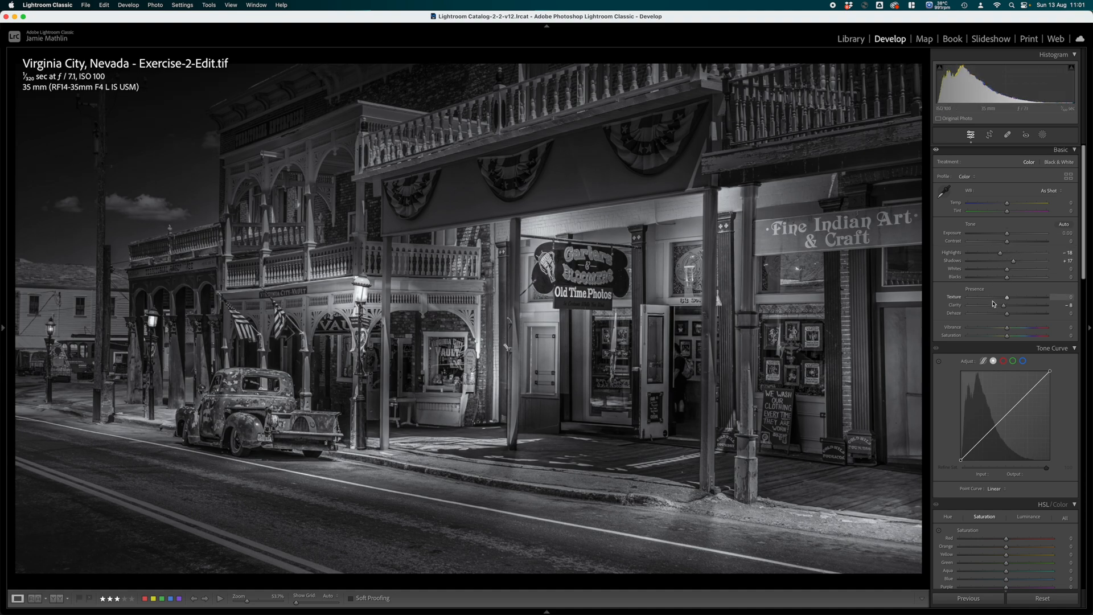
drag(1006, 327, 1009, 329)
key(Left)
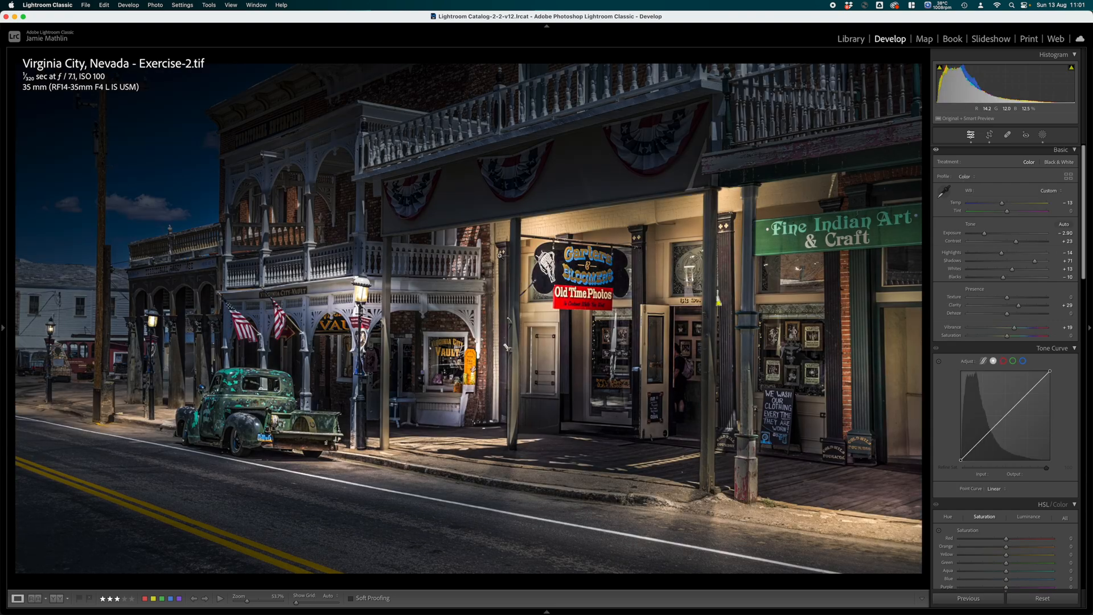
key(Right)
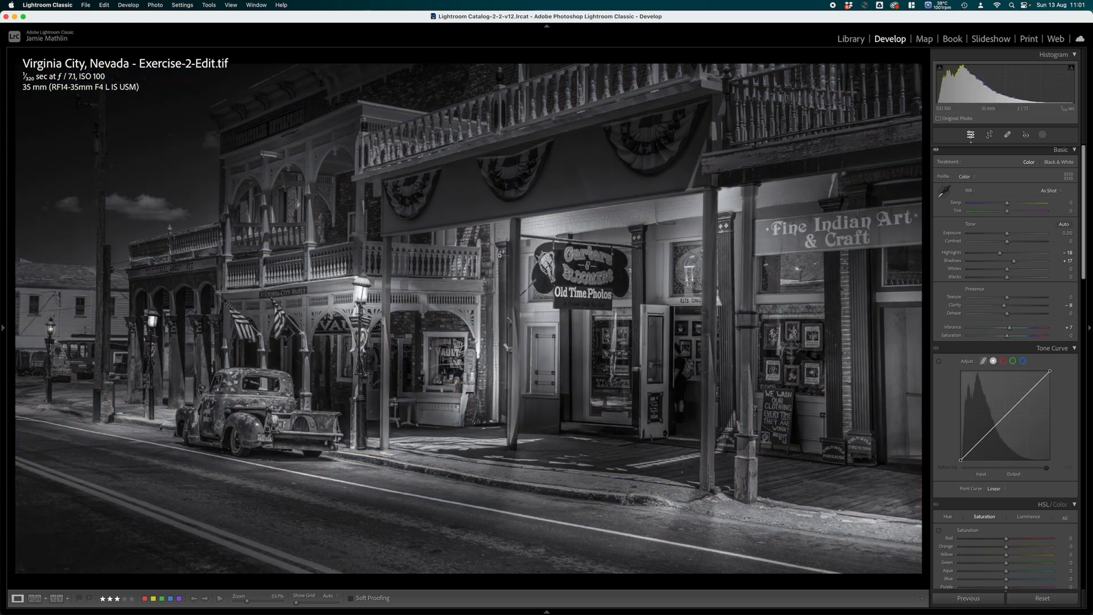